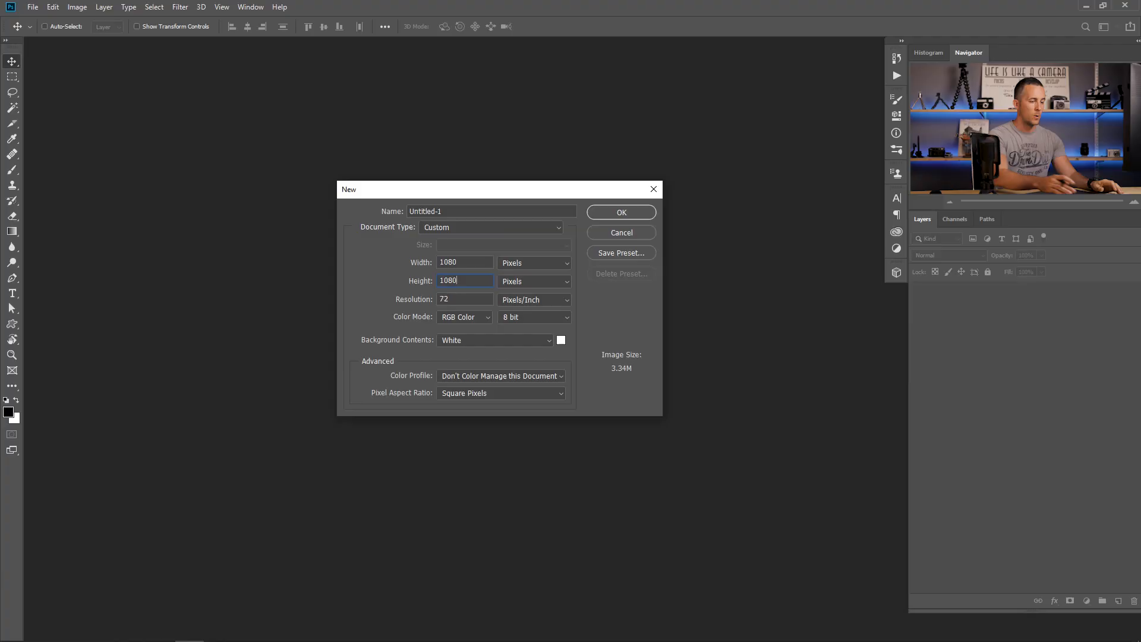
- Set the new document's height to 1350 pixels
key(BackSpace)
key(BackSpace)
key(BackSpace)
text(350)
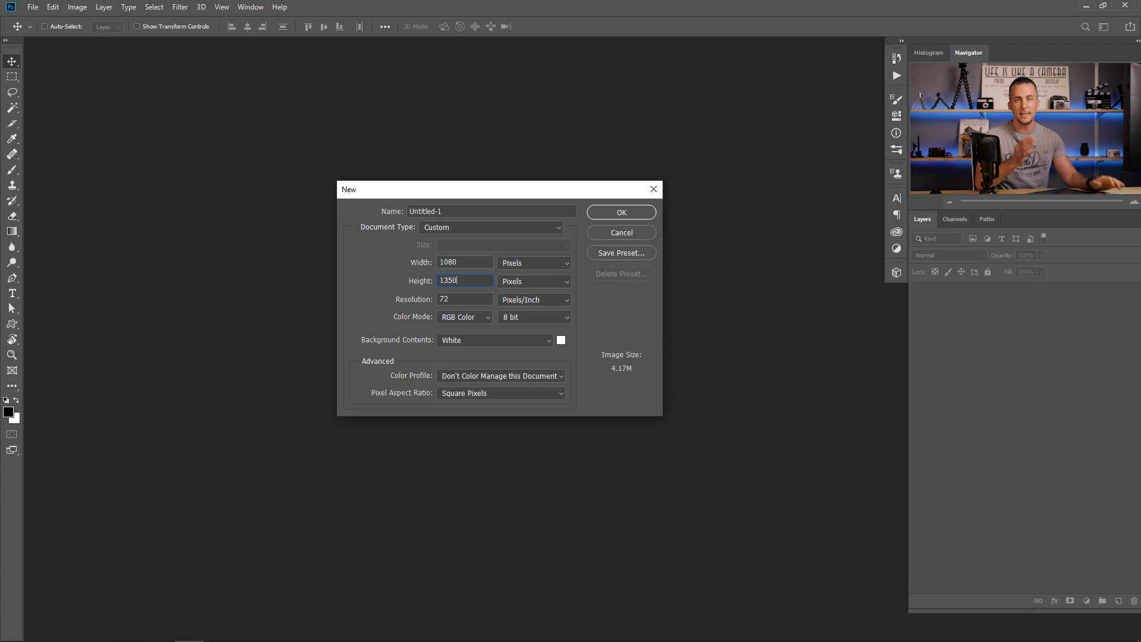
- Set the height to 1080 pixels and create the 1080 × 1080 pixel, 72 ppi RGB document with a white background
key(BackSpace)
key(BackSpace)
key(BackSpace)
text(080)
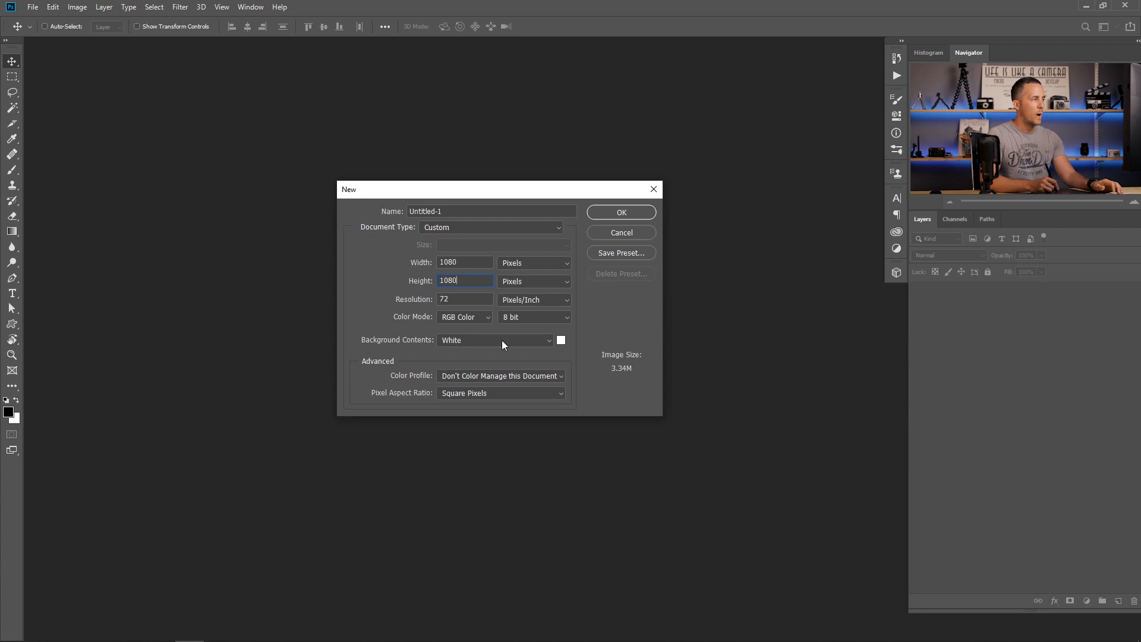
click(647, 216)
key(f)
drag(560, 318, 487, 284)
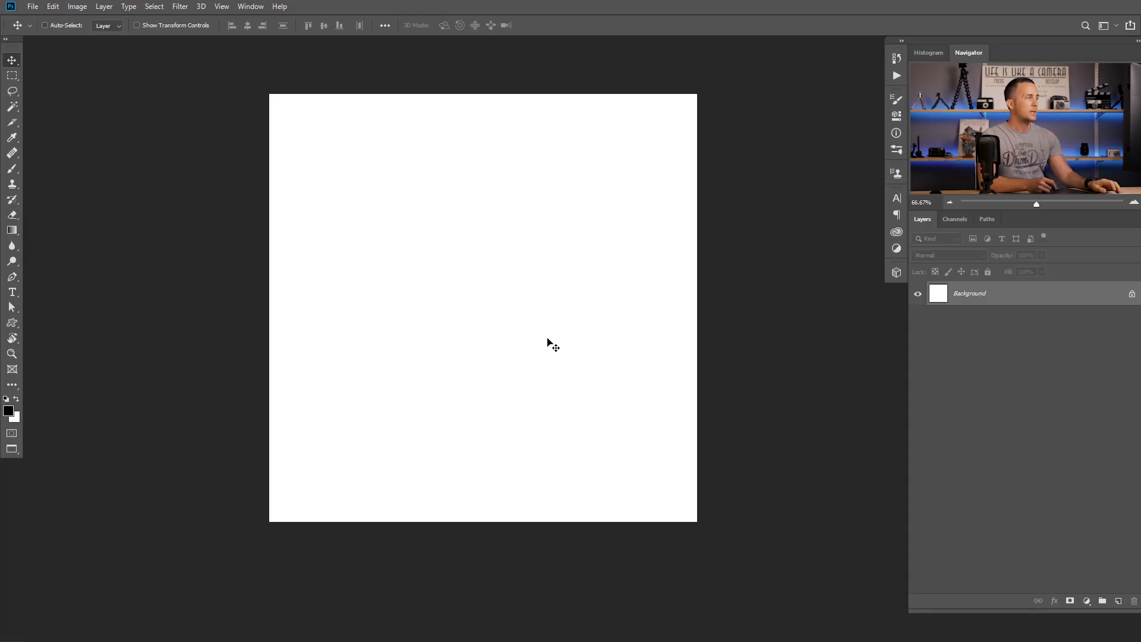
- Place Robot attack final.jpg from the Kraka i ja Sci Fi scena folder into the blank square document
key(alt+Tab)
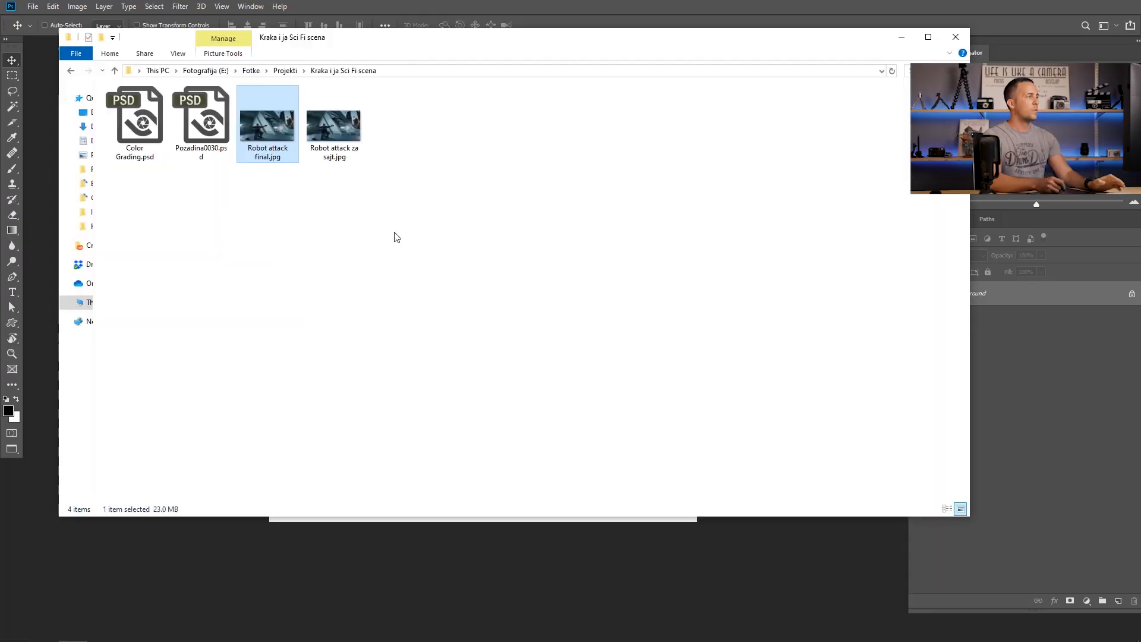
drag(268, 155, 441, 522)
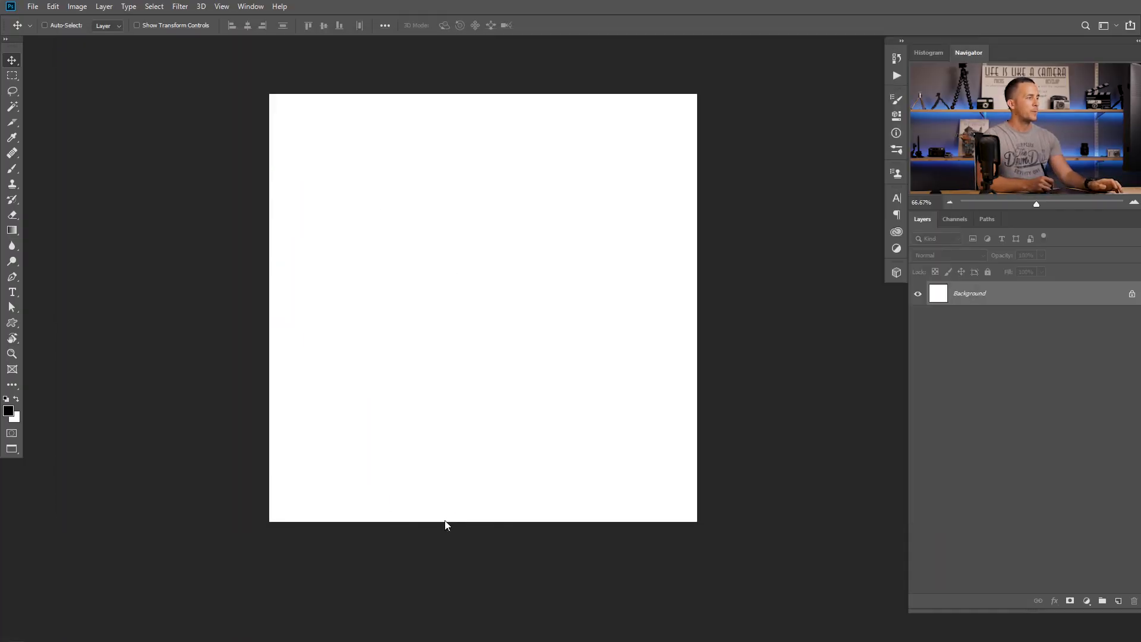
key(Return)
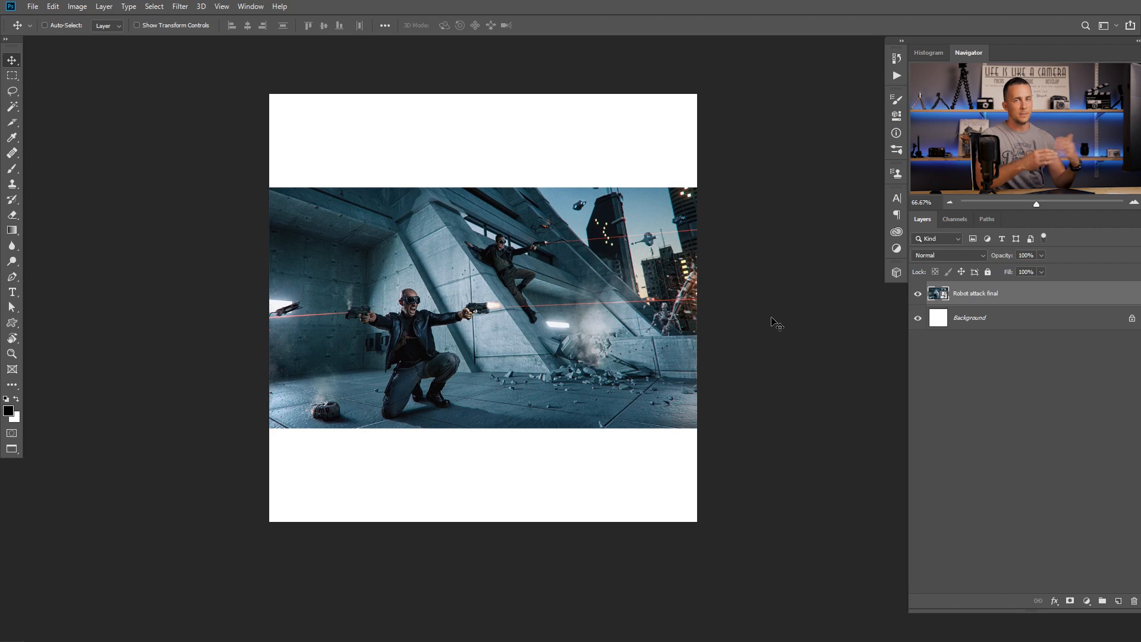
- Try enlarging the placed image to cover the square canvas and shrinking it back to fit the canvas width
key(ctrl+t)
drag(697, 308, 885, 308)
key(Return)
key(ctrl+t)
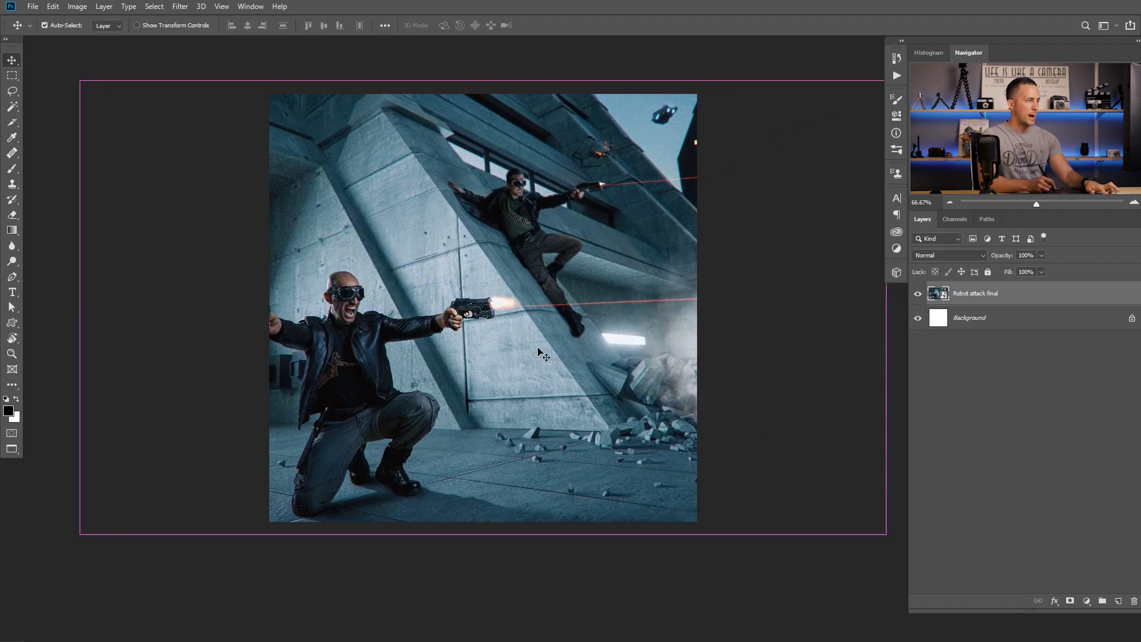
drag(886, 308, 604, 352)
key(Return)
key(ctrl+t)
drag(603, 308, 863, 313)
key(Return)
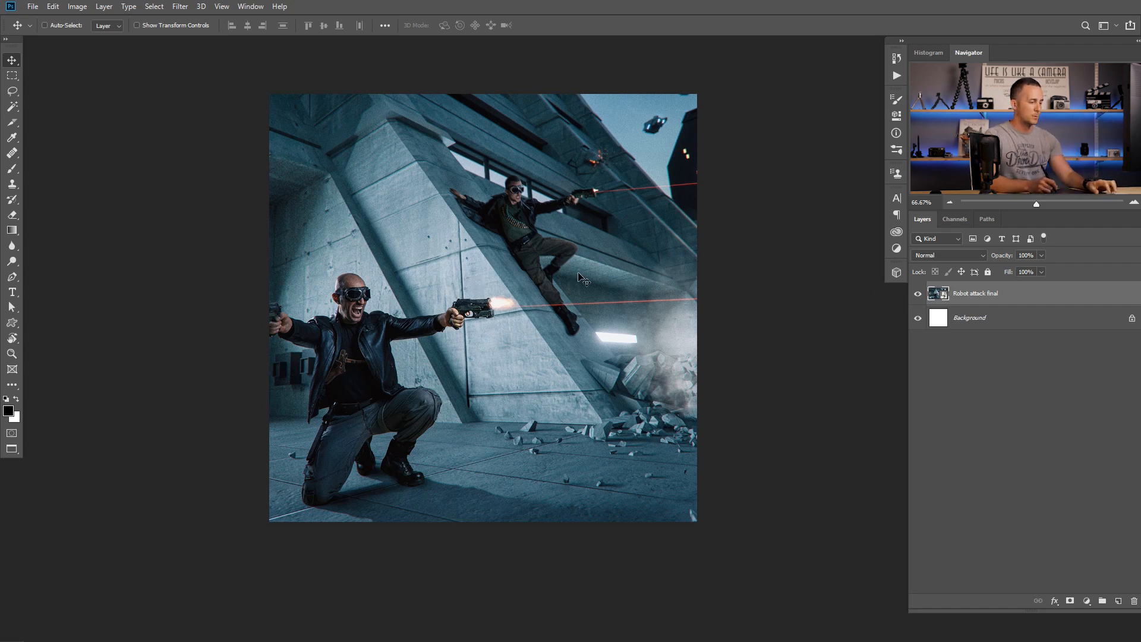
key(ctrl+t)
drag(866, 308, 721, 318)
key(Return)
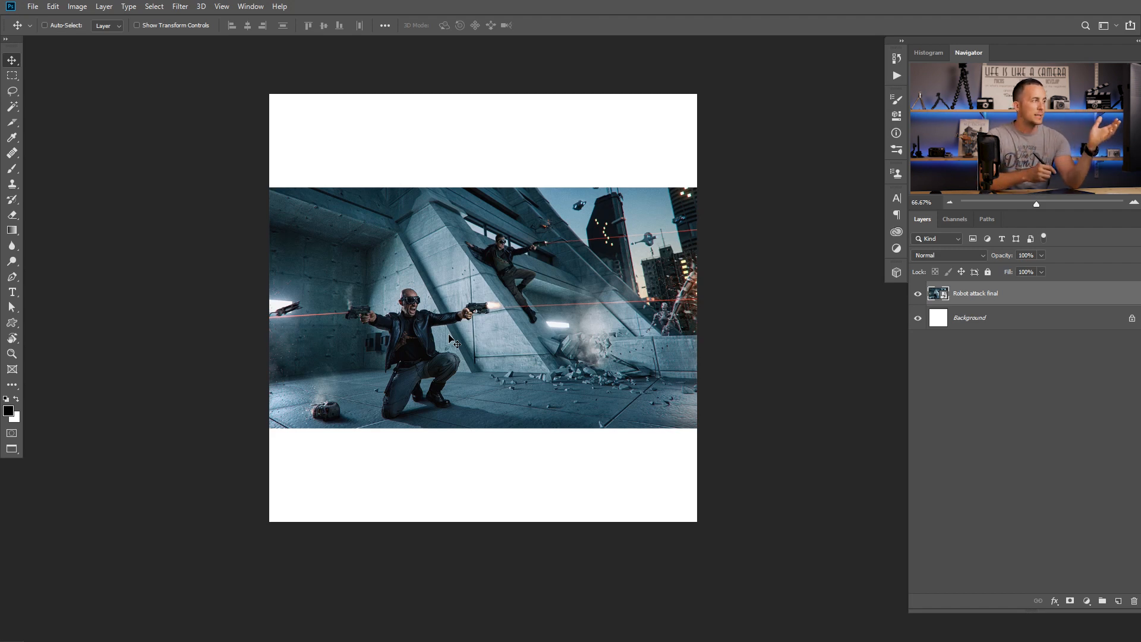
- Scale the placed image up proportionally from its centre until it covers the full height of the square canvas
key(ctrl+t)
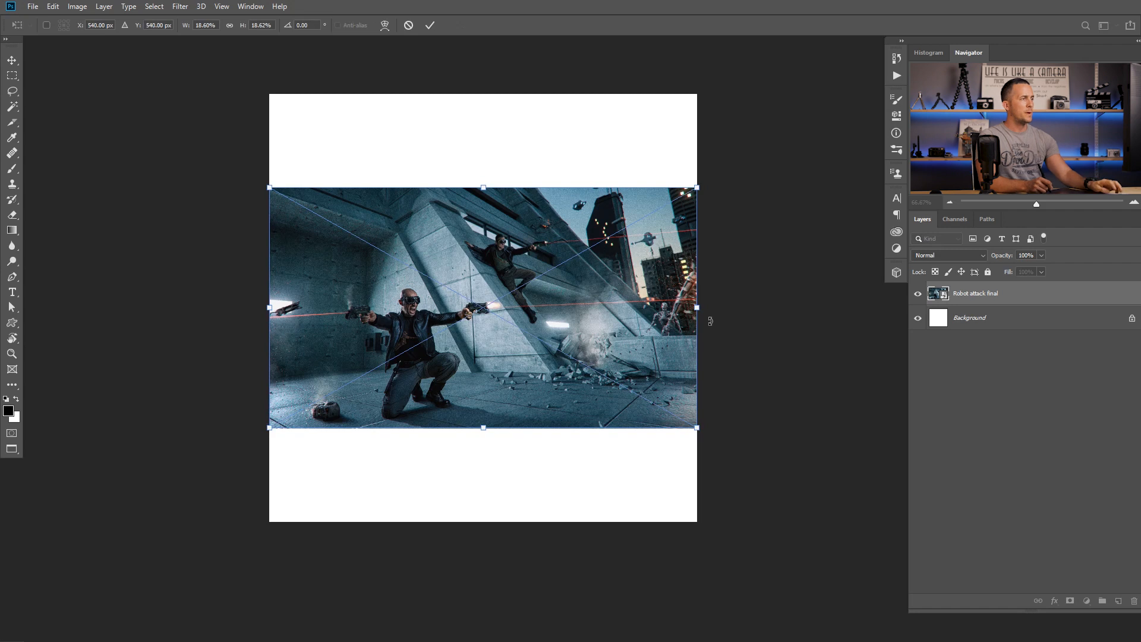
drag(697, 308, 862, 308)
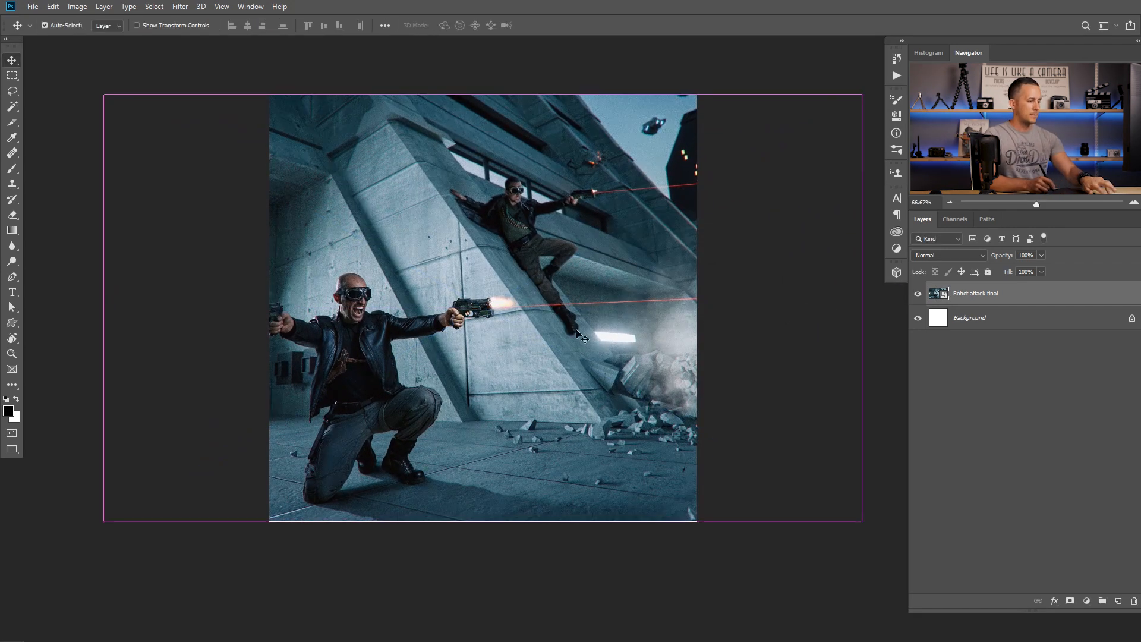
key(Return)
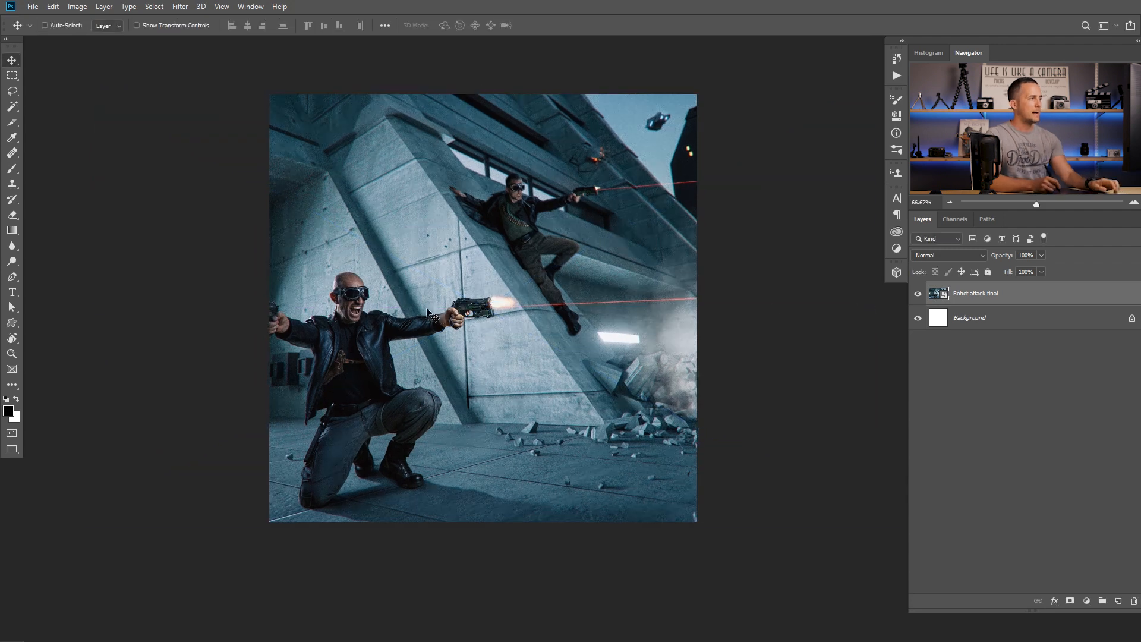
- Try shifting the enlarged image sideways to test different square crops of the scene
drag(435, 319, 496, 317)
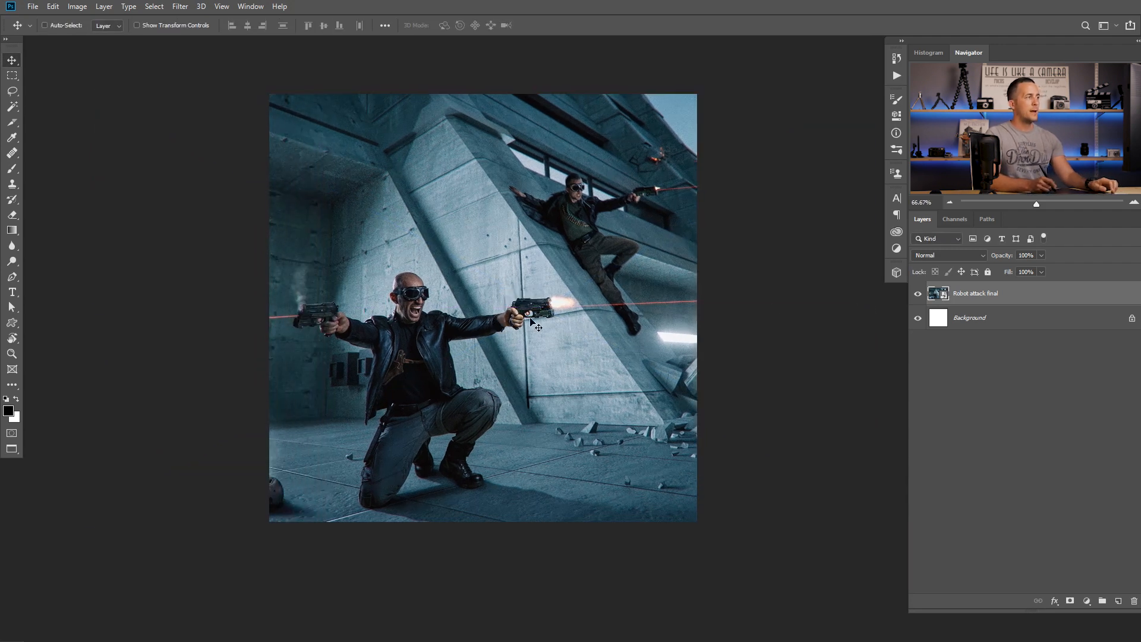
drag(603, 361, 523, 356)
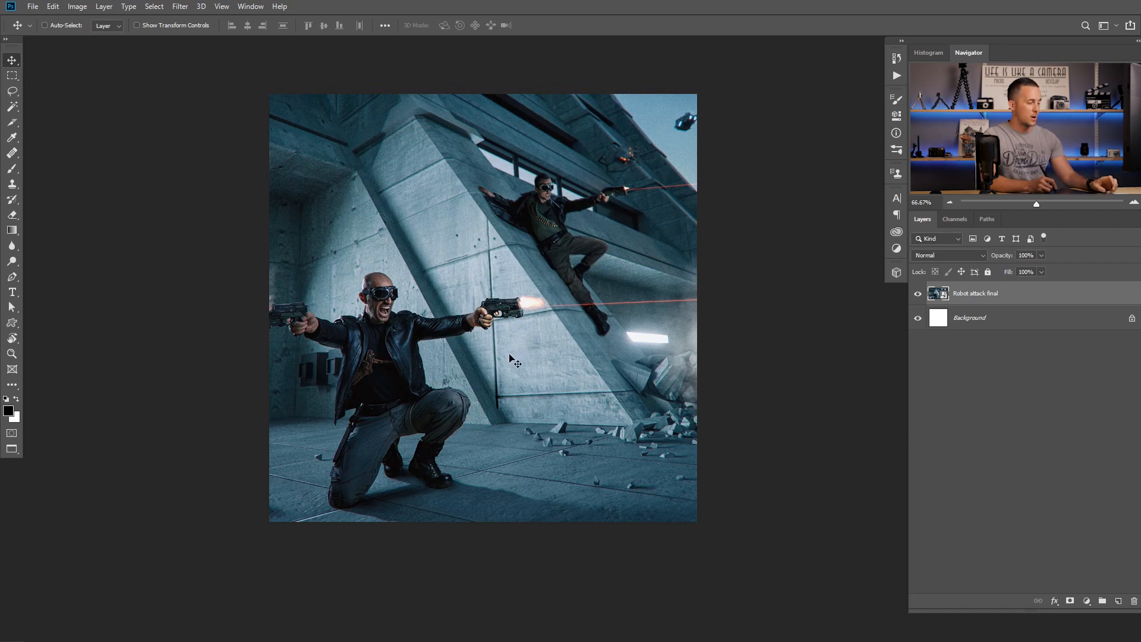
mouse_move(470, 369)
mouse_down()
mouse_move(611, 370)
mouse_move(422, 363)
mouse_move(612, 369)
mouse_move(452, 364)
mouse_up()
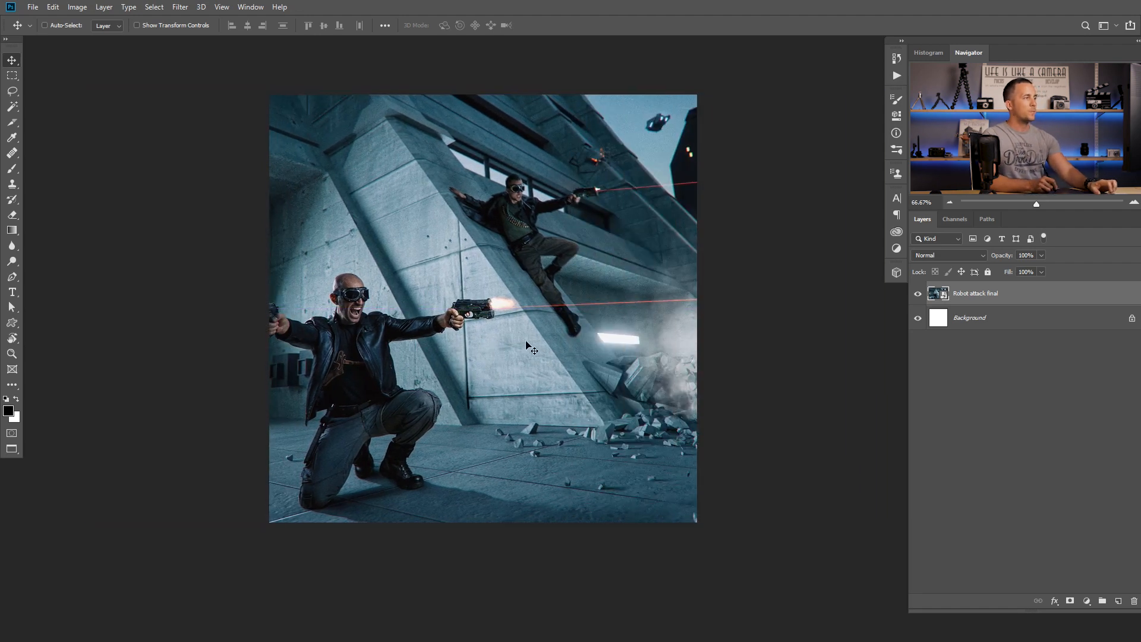
- Double the canvas width to 200 percent, anchored at the middle of the left edge so it extends to the right
scroll(531, 349, down, 2)
drag(520, 341, 439, 353)
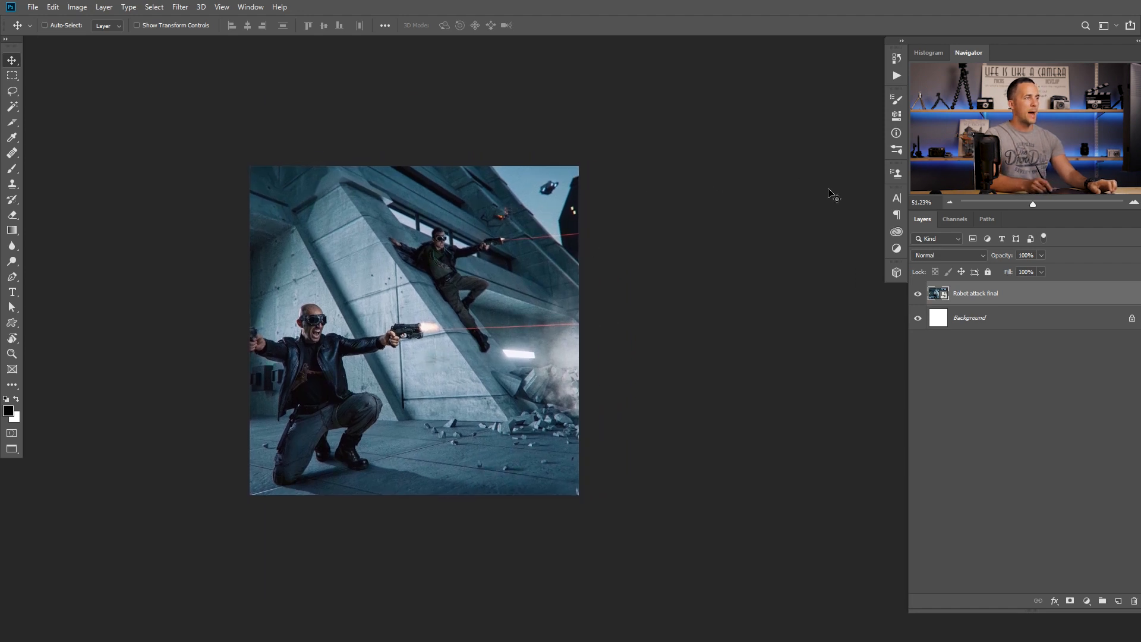
drag(500, 431, 457, 398)
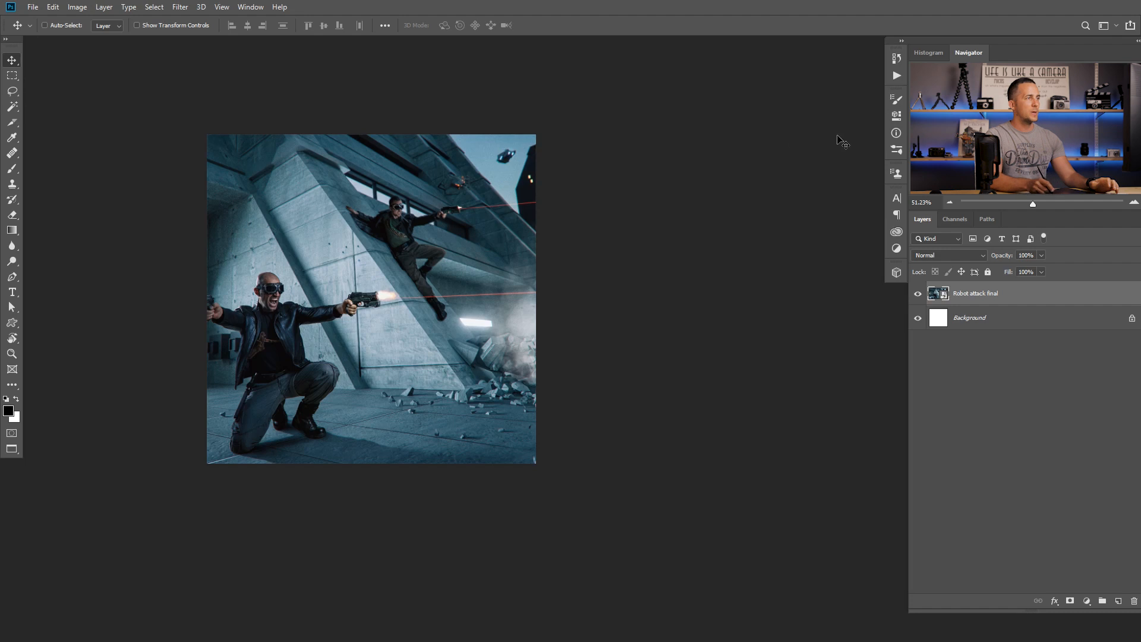
drag(449, 372, 401, 378)
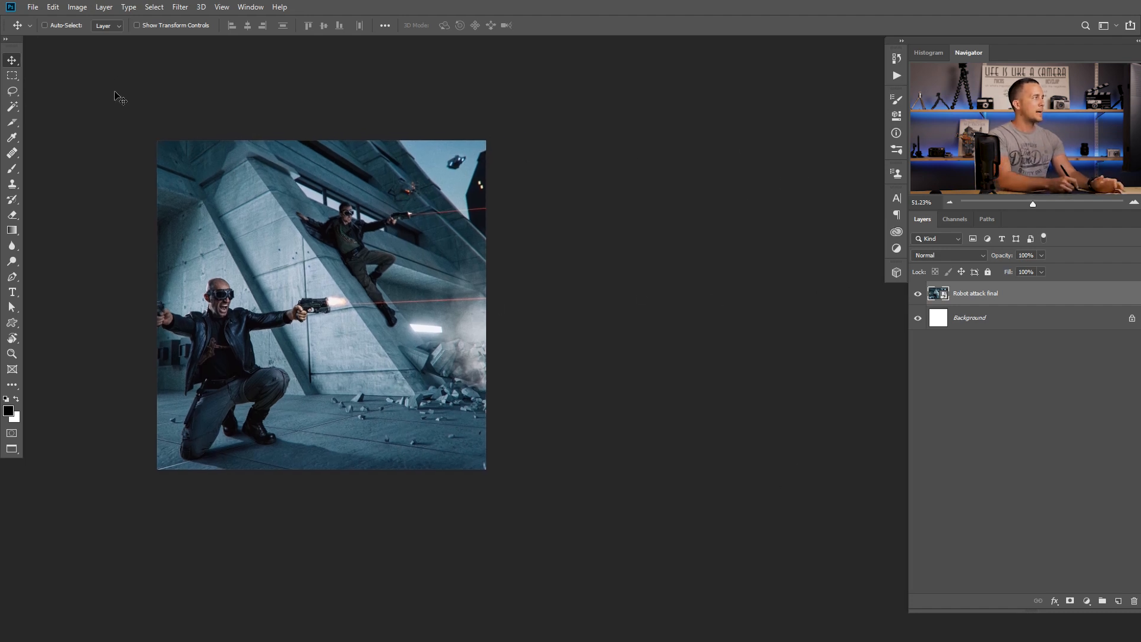
click(77, 8)
click(105, 103)
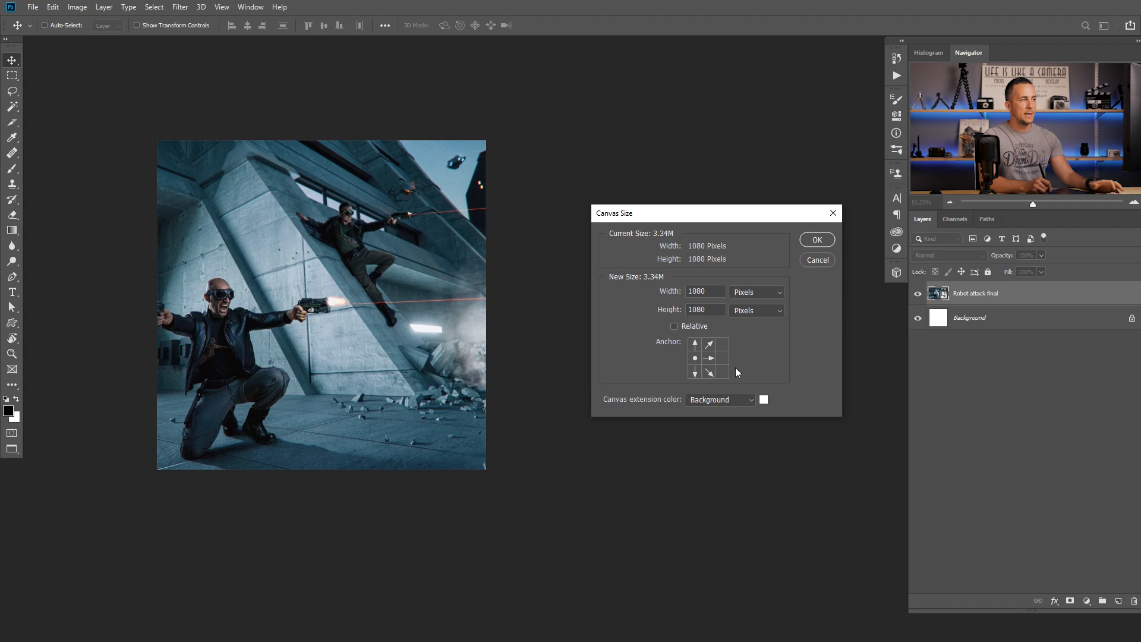
click(750, 291)
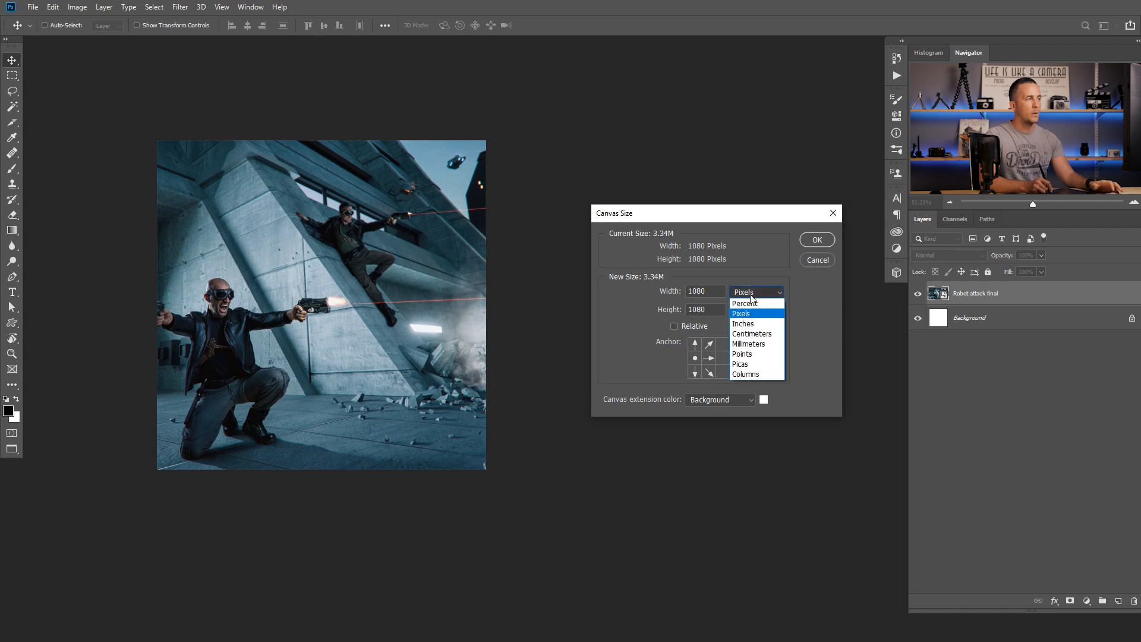
click(750, 304)
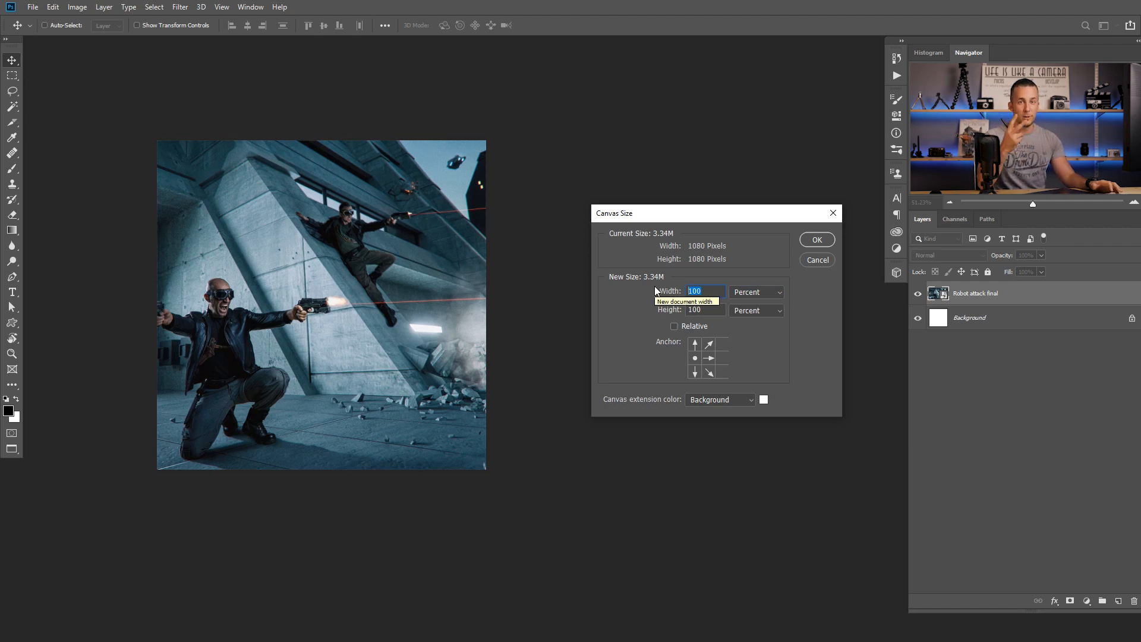
text(200)
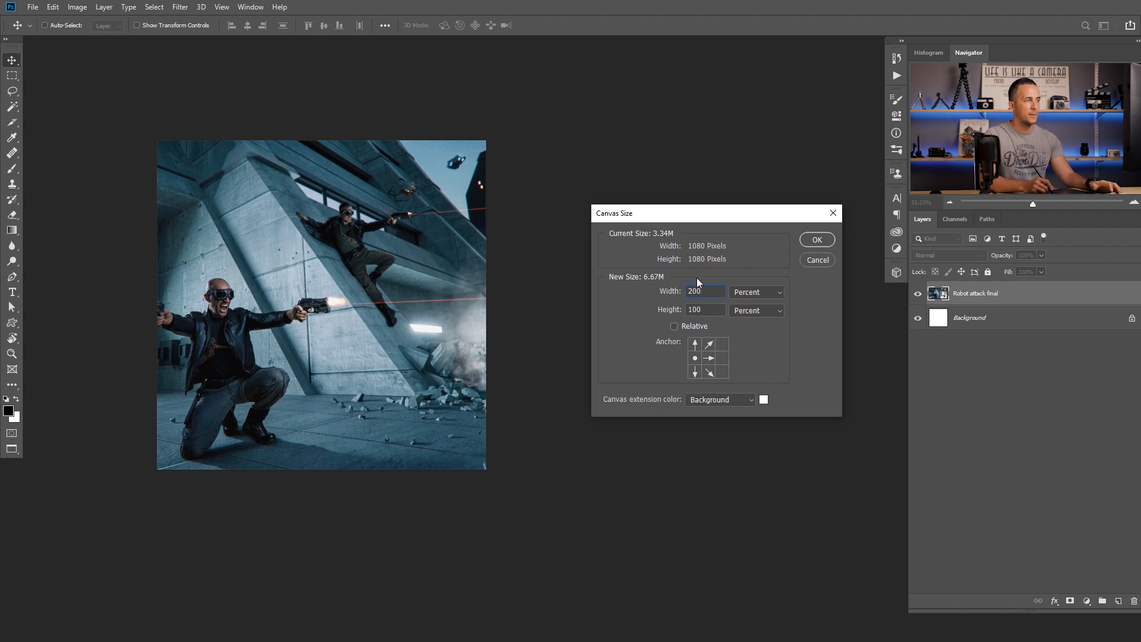
click(818, 240)
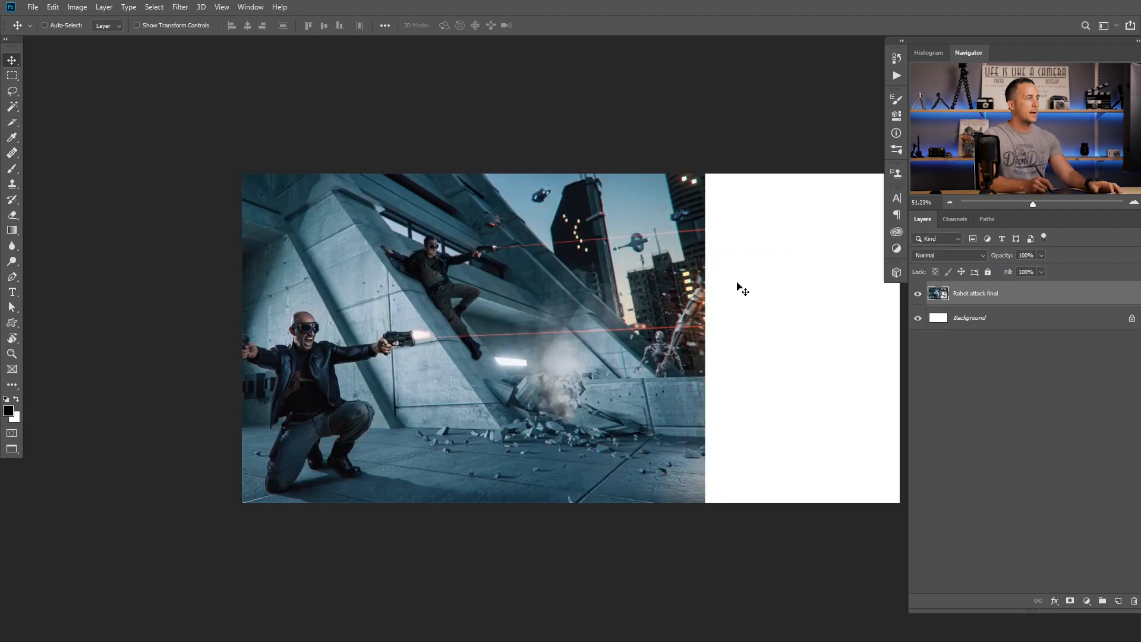
- Centre the placed image on the widened canvas and scale it to 37.20% so it spans the full width
scroll(470, 360, down, 2)
drag(428, 374, 545, 375)
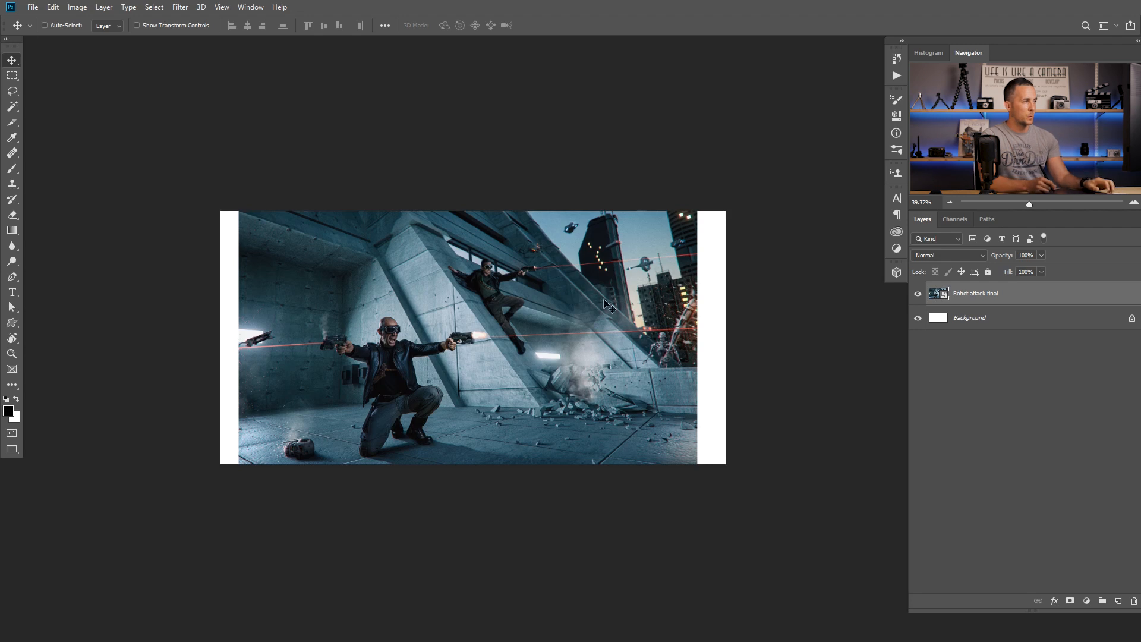
key(ctrl)
key(ctrl+t)
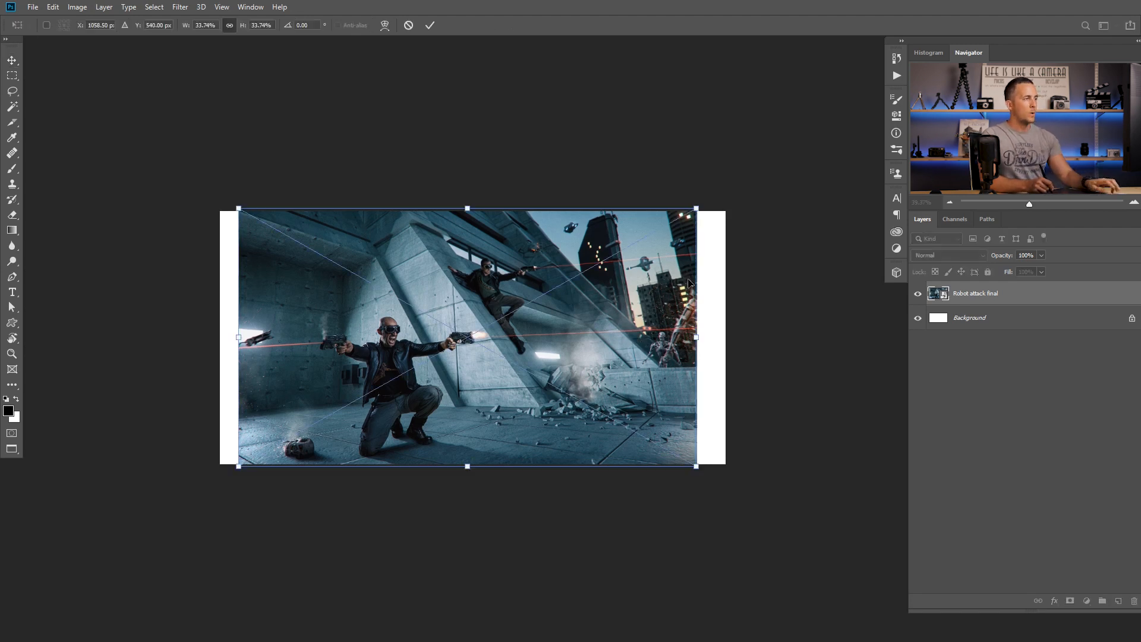
drag(697, 337, 730, 340)
drag(626, 347, 636, 347)
drag(735, 337, 726, 337)
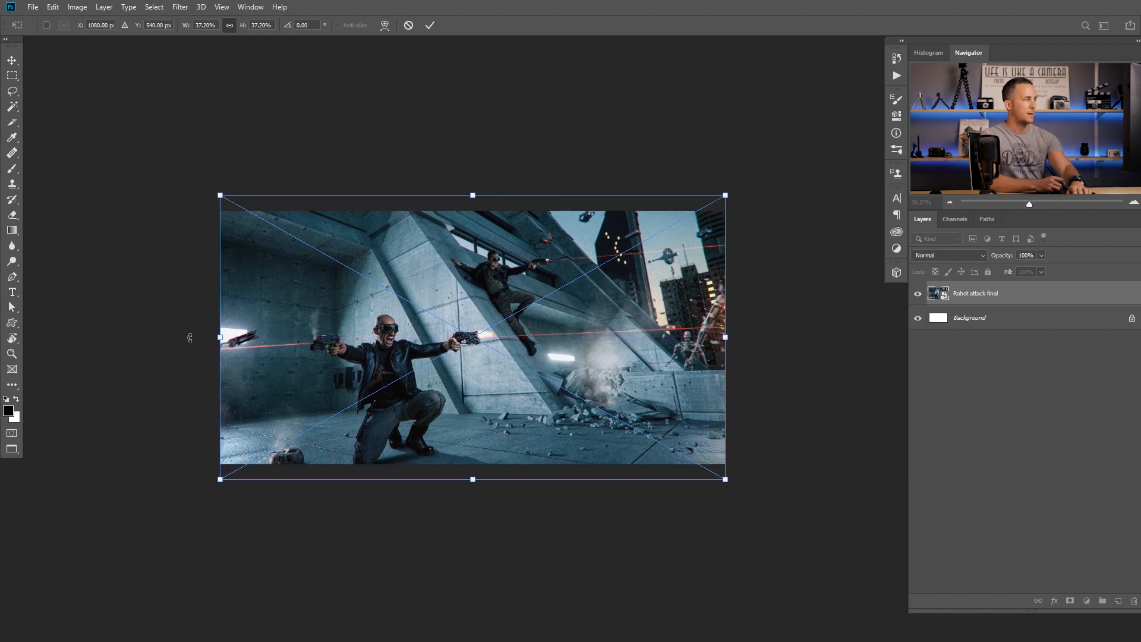
key(Return)
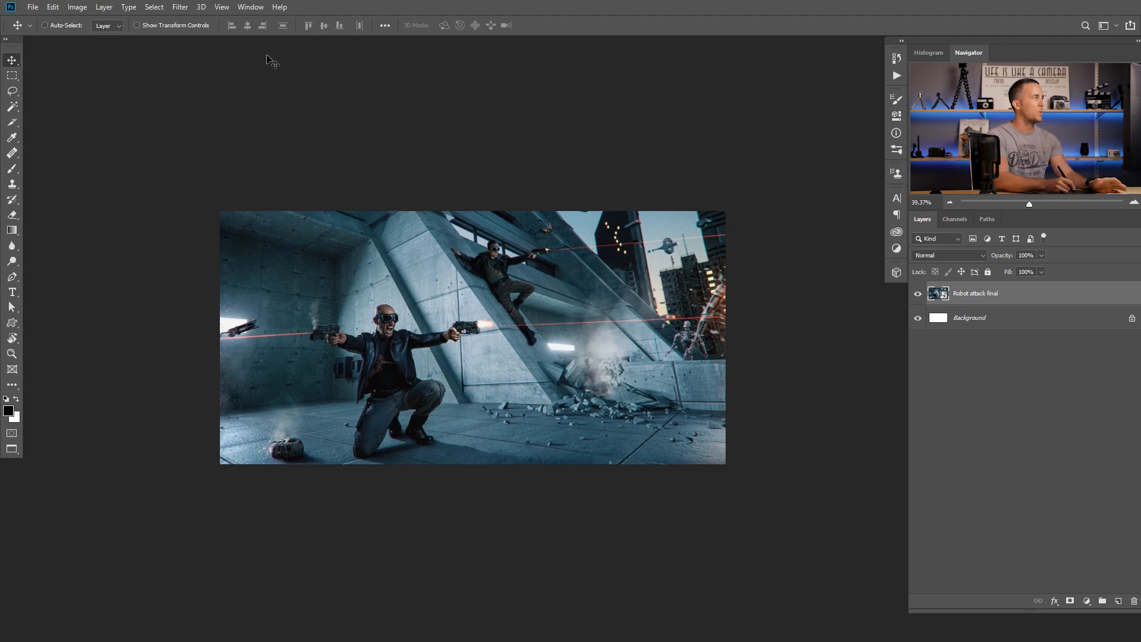
- Add a guide layout with 2 columns to the canvas, with clearing of existing guides enabled
click(223, 8)
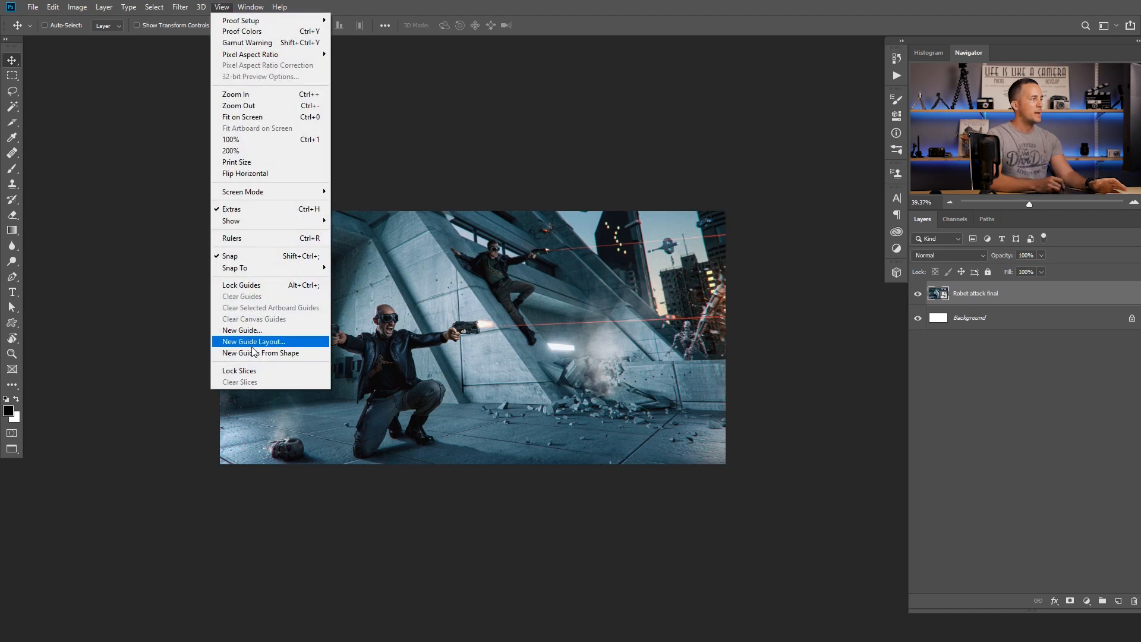
click(270, 343)
drag(909, 358, 841, 336)
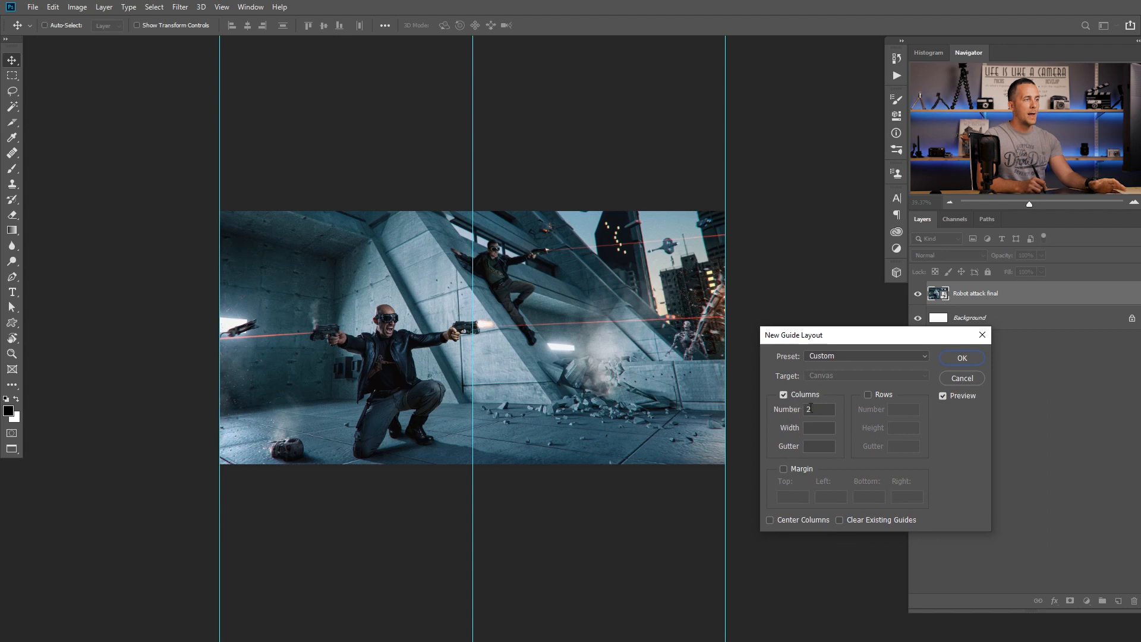
key(BackSpace)
text(3)
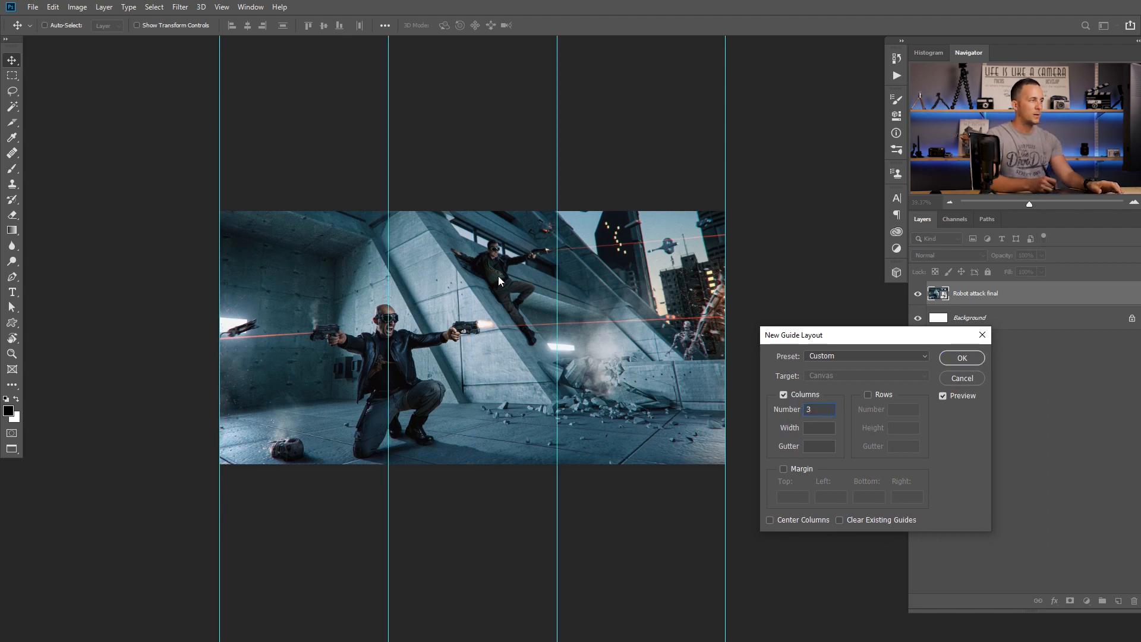
text(2)
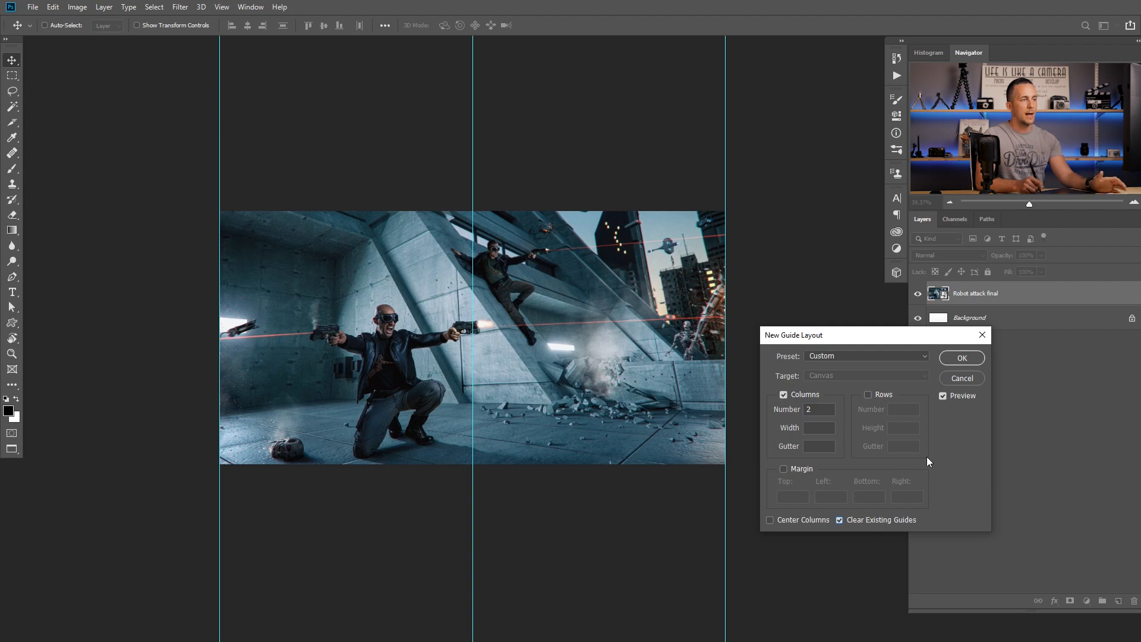
click(960, 360)
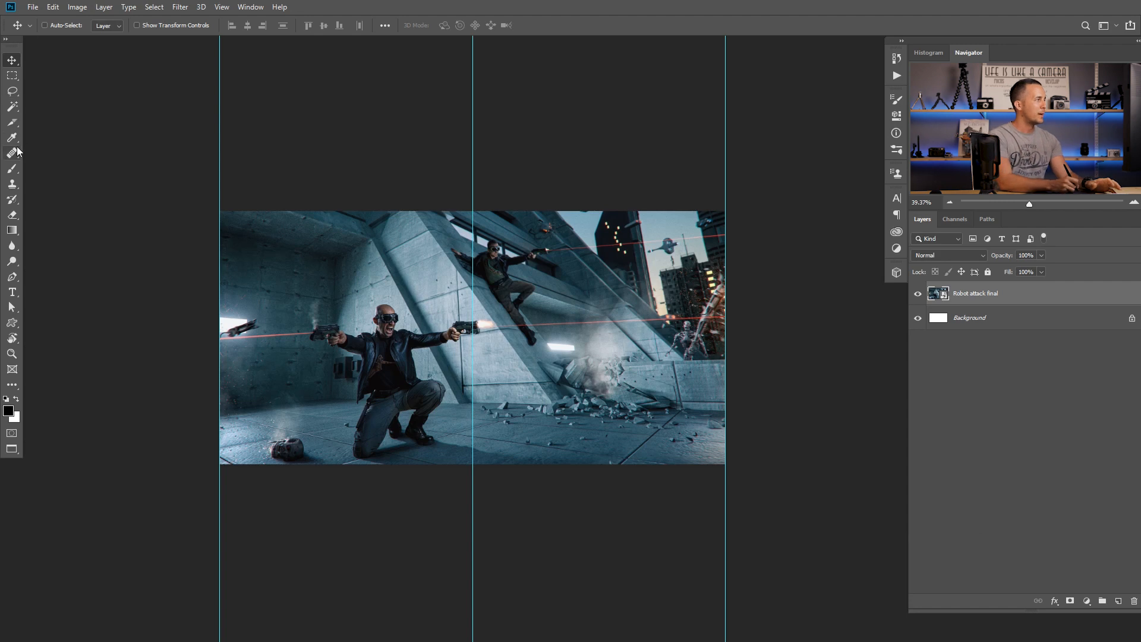
- Draw a slice with the Slice tool around the left half of the canvas, up to the centre guide
click(15, 125)
click(27, 122)
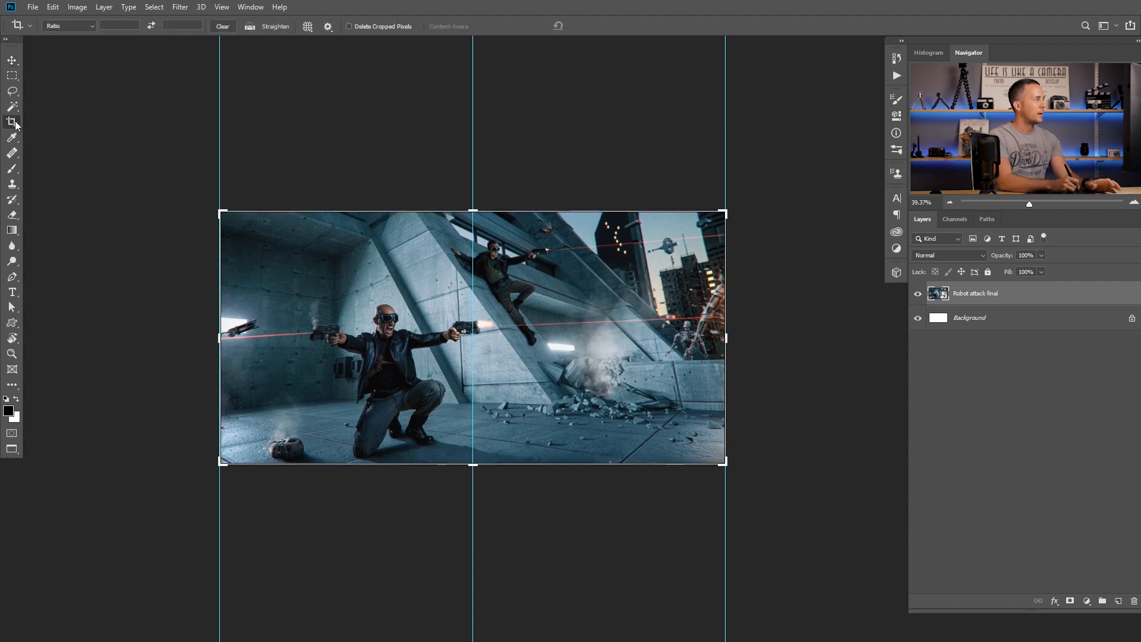
right_click(12, 122)
click(72, 146)
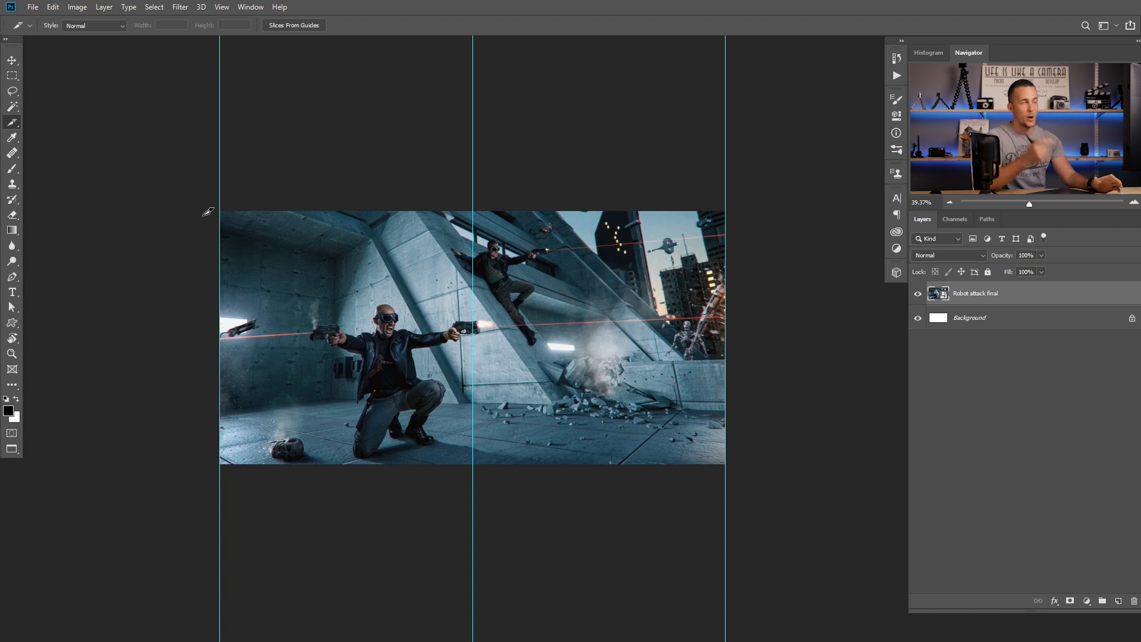
drag(204, 200, 476, 471)
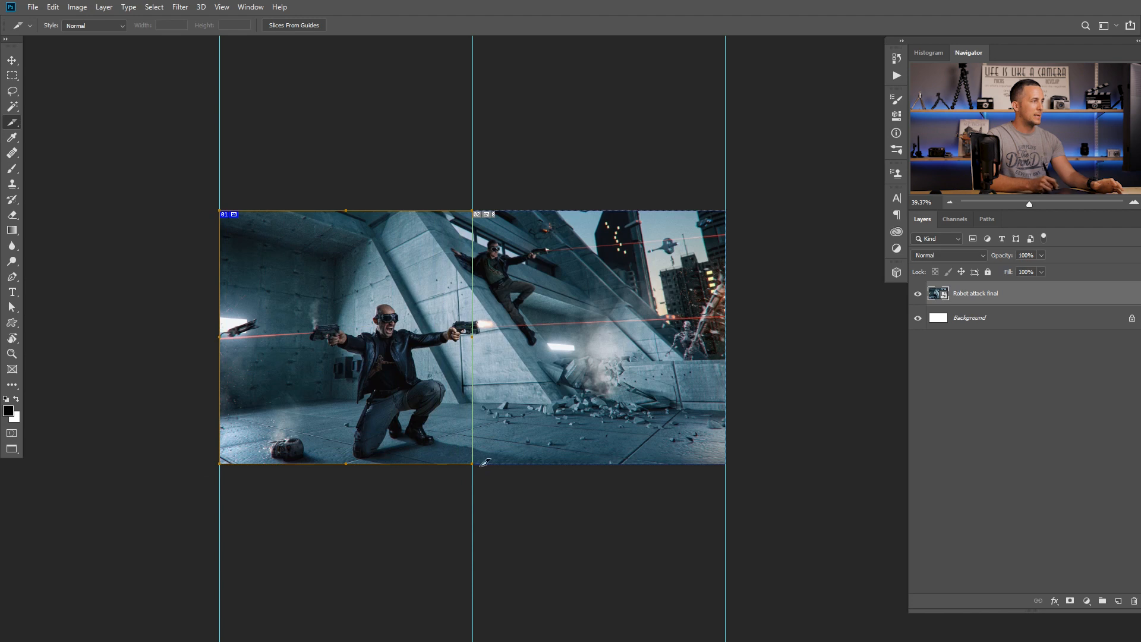
- Draw a second slice around the right half of the canvas, from the centre guide to the right edge
drag(479, 205, 726, 467)
- Undo both hand-drawn slices and generate the slices from the canvas guides instead
key(ctrl+z)
key(ctrl+z)
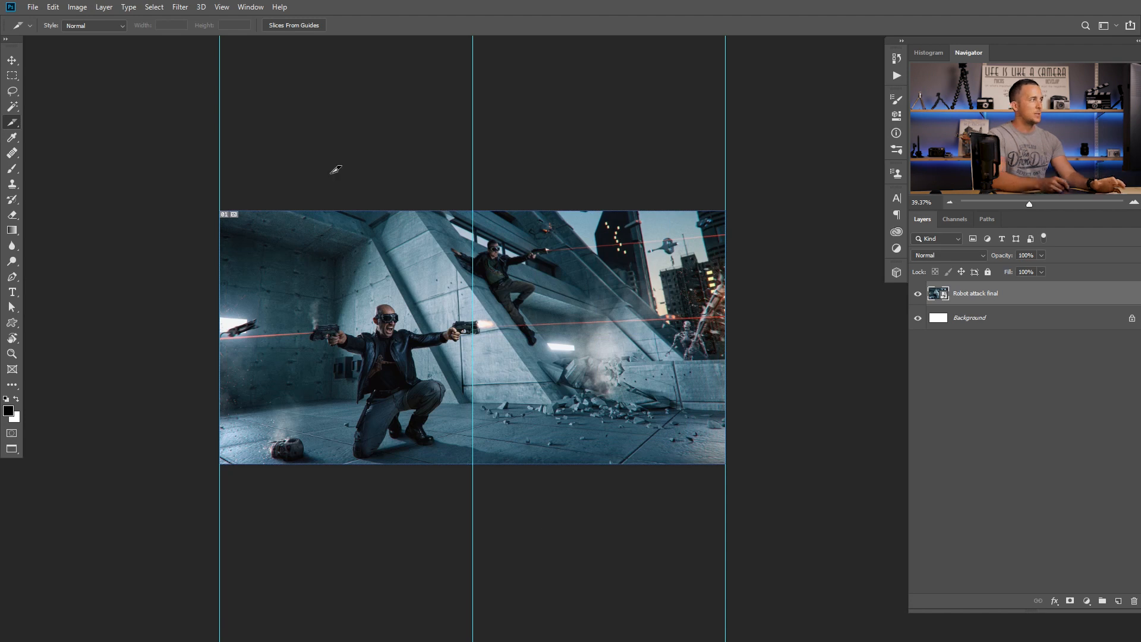
click(296, 25)
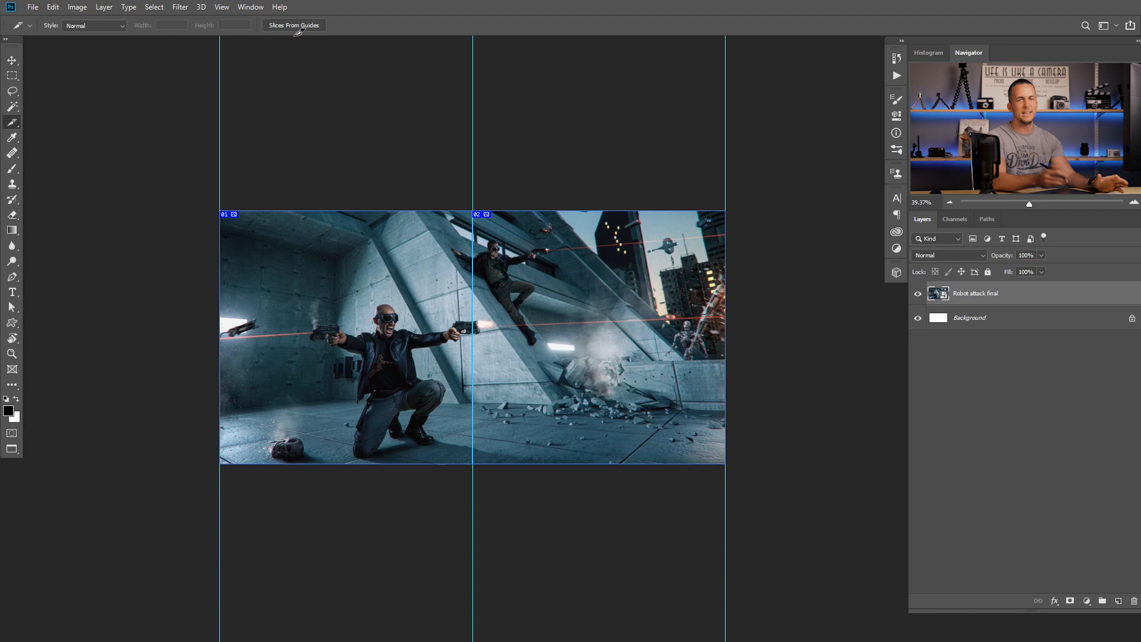
- Open the Save for Web (Legacy) export and select both slices in the preview
click(33, 7)
mouse_move(62, 169)
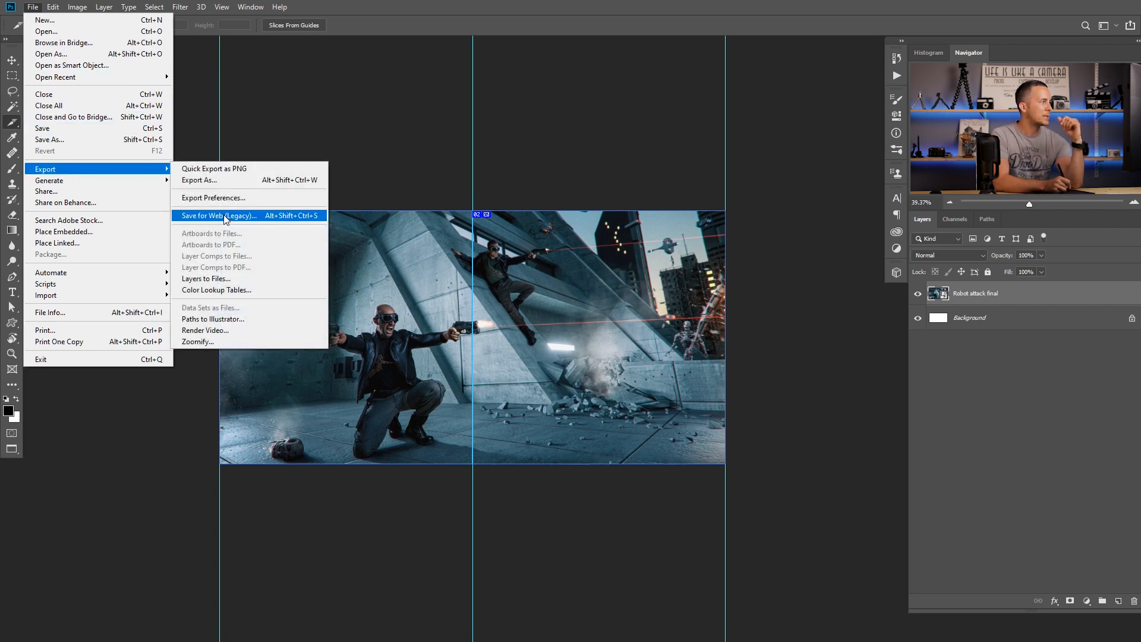
click(223, 215)
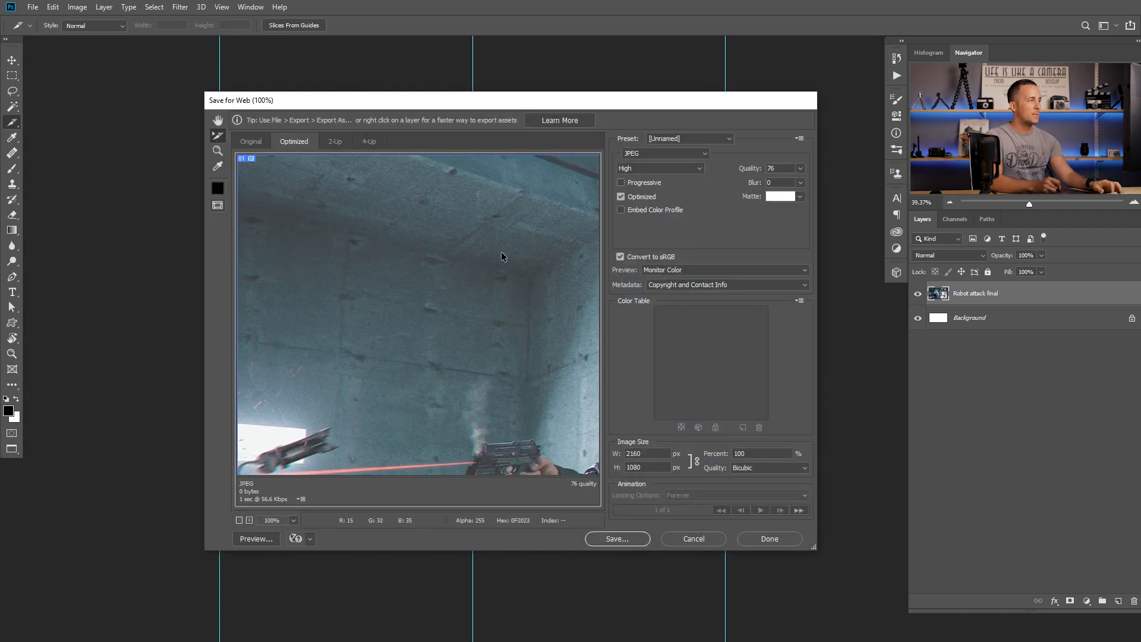
click(238, 521)
click(238, 521)
click(239, 521)
click(238, 521)
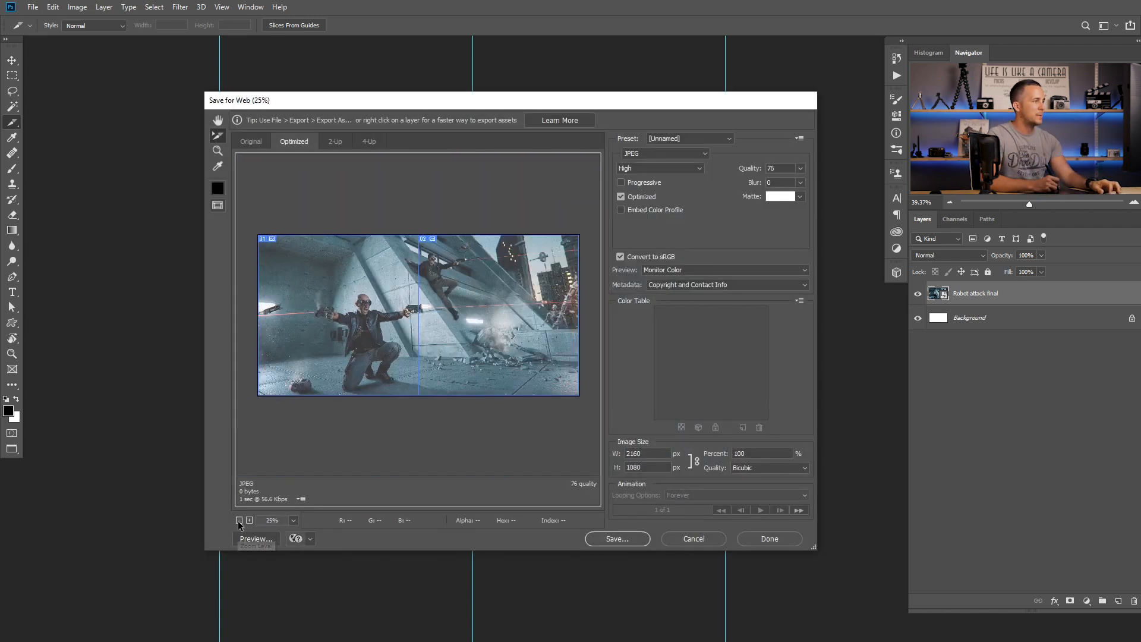
click(354, 309)
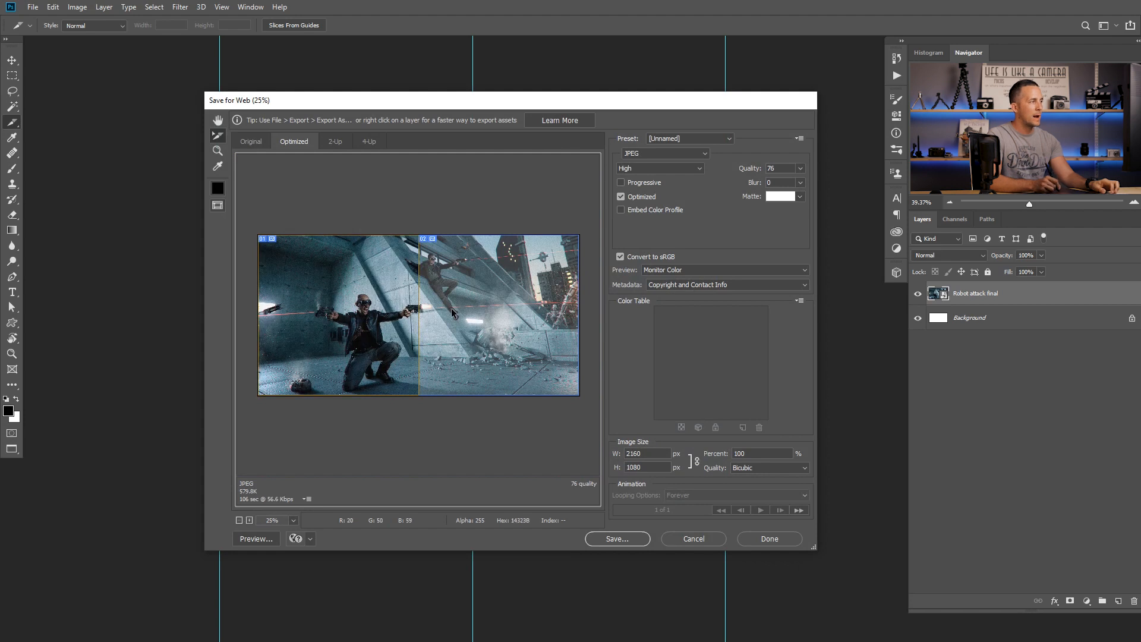
shift+click(483, 306)
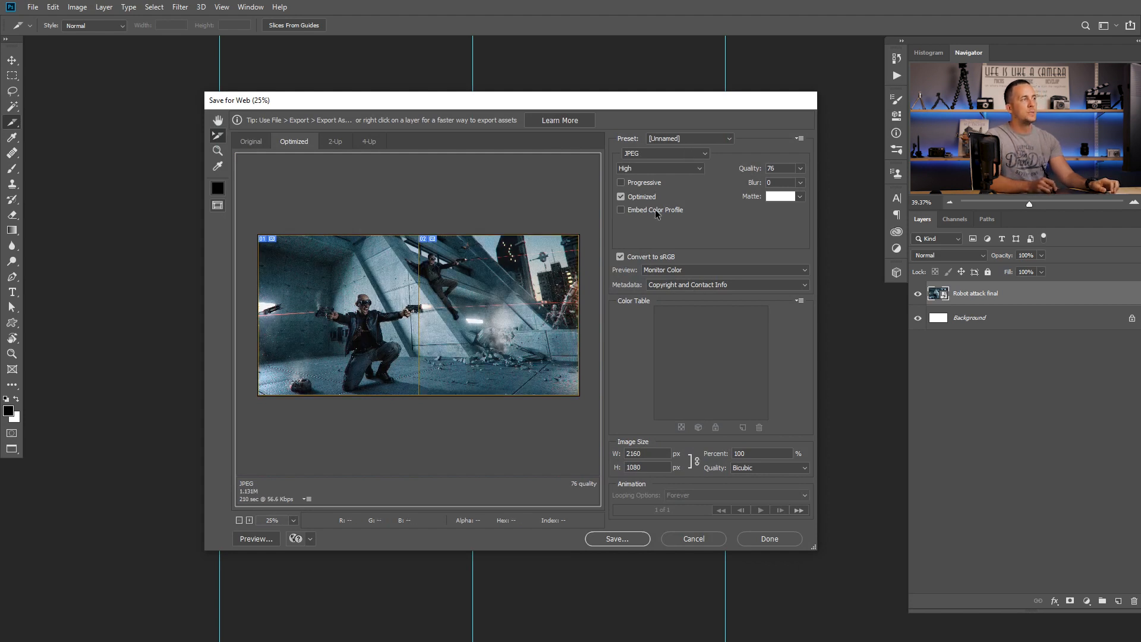
- Choose JPEG as the export format and save all slices as images only under the file name Scifi
click(704, 155)
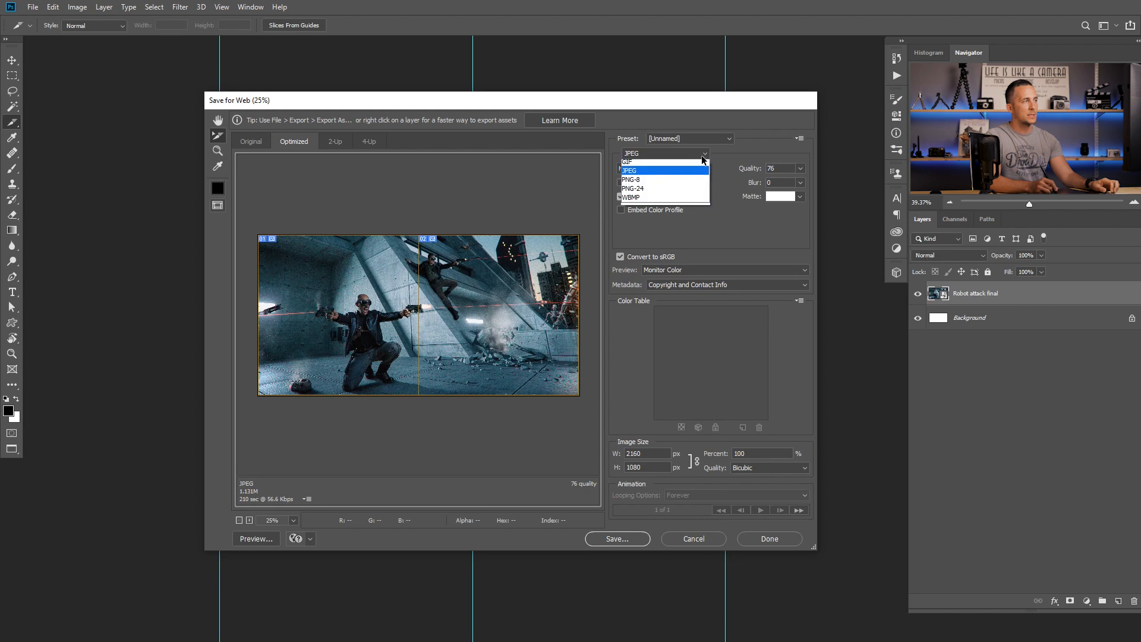
click(651, 175)
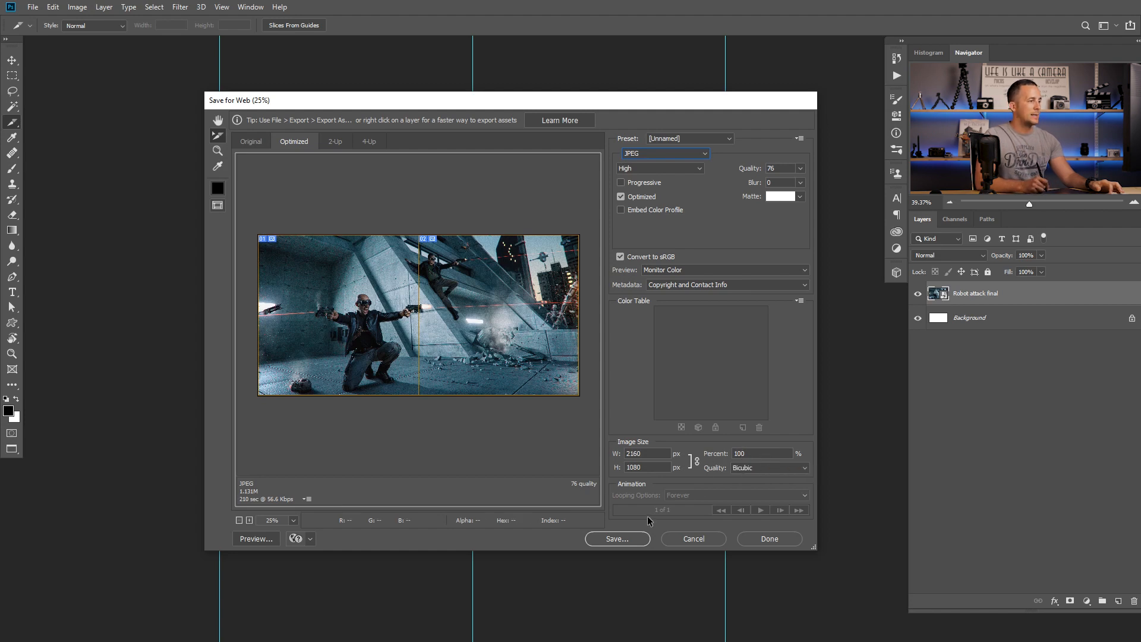
click(630, 541)
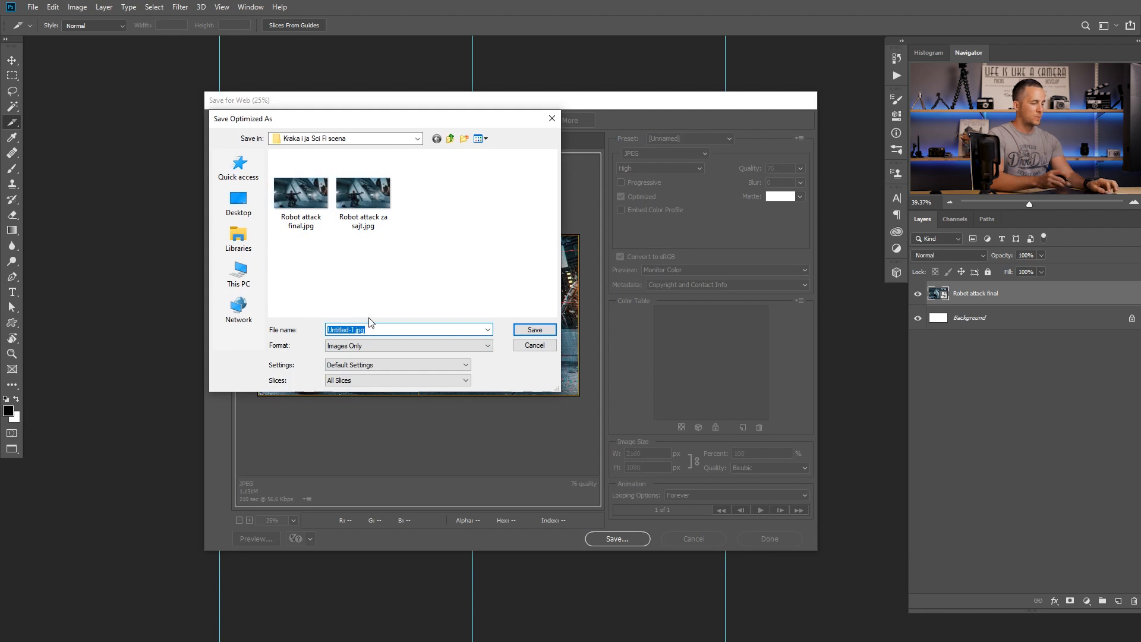
text(S)
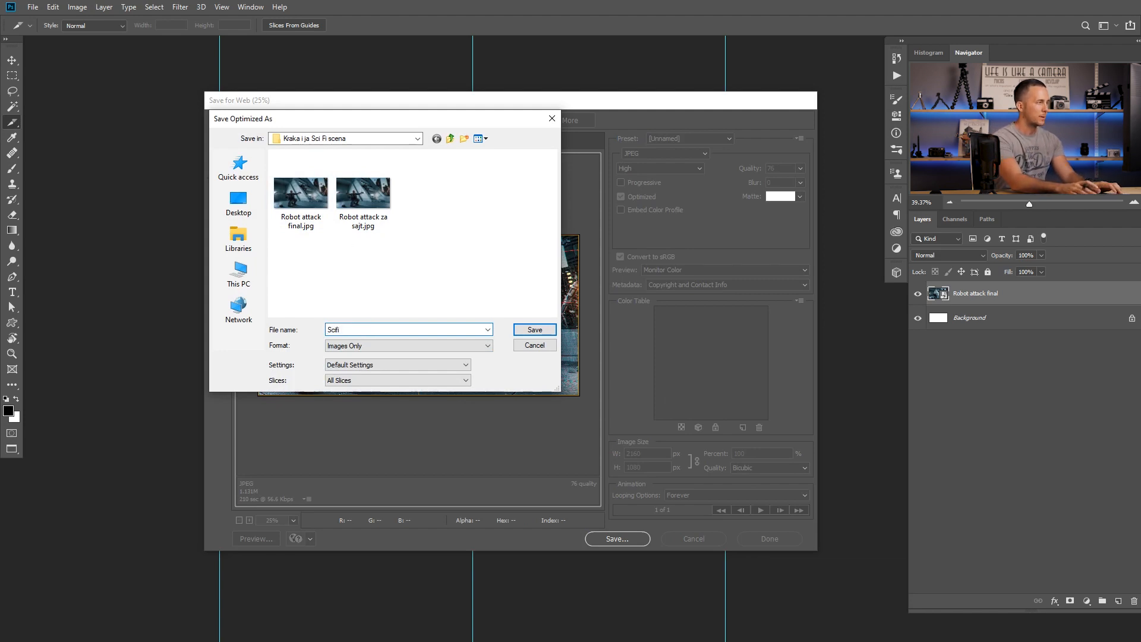
text(cifi)
click(535, 331)
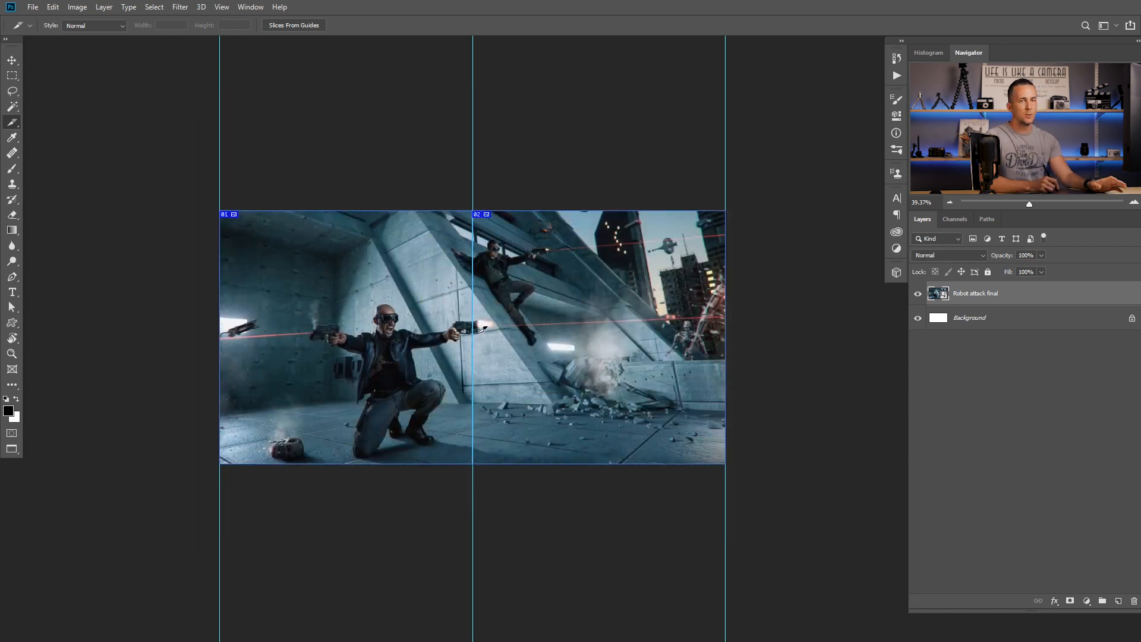
- Switch to File Explorer, open the exported images folder and view Scifi_01.jpg full screen
key(alt+Tab)
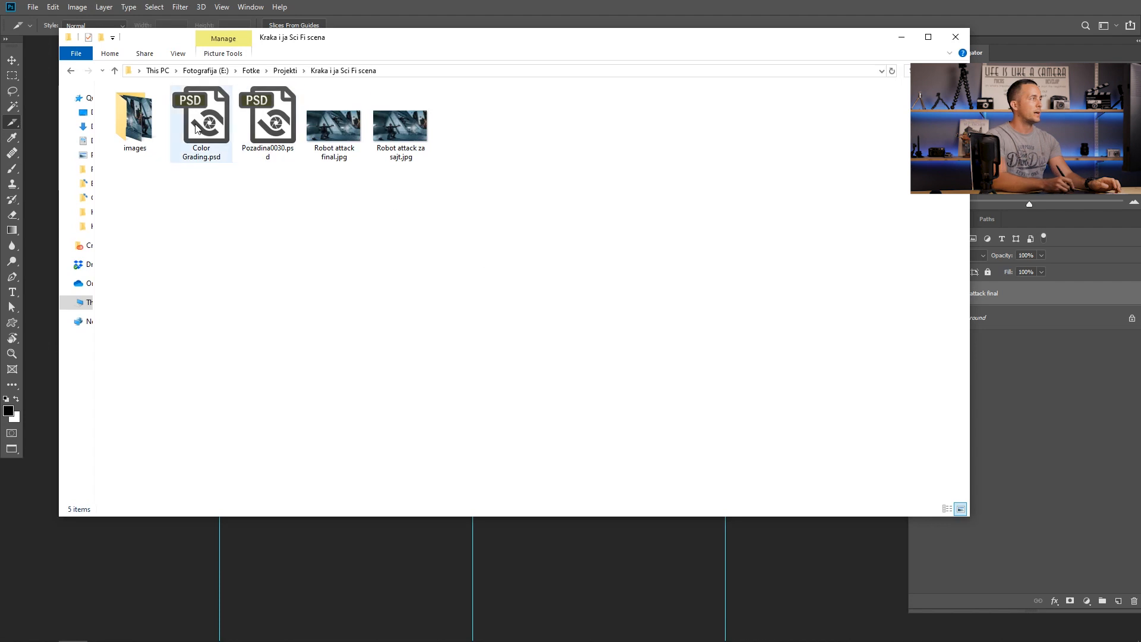
double_click(137, 127)
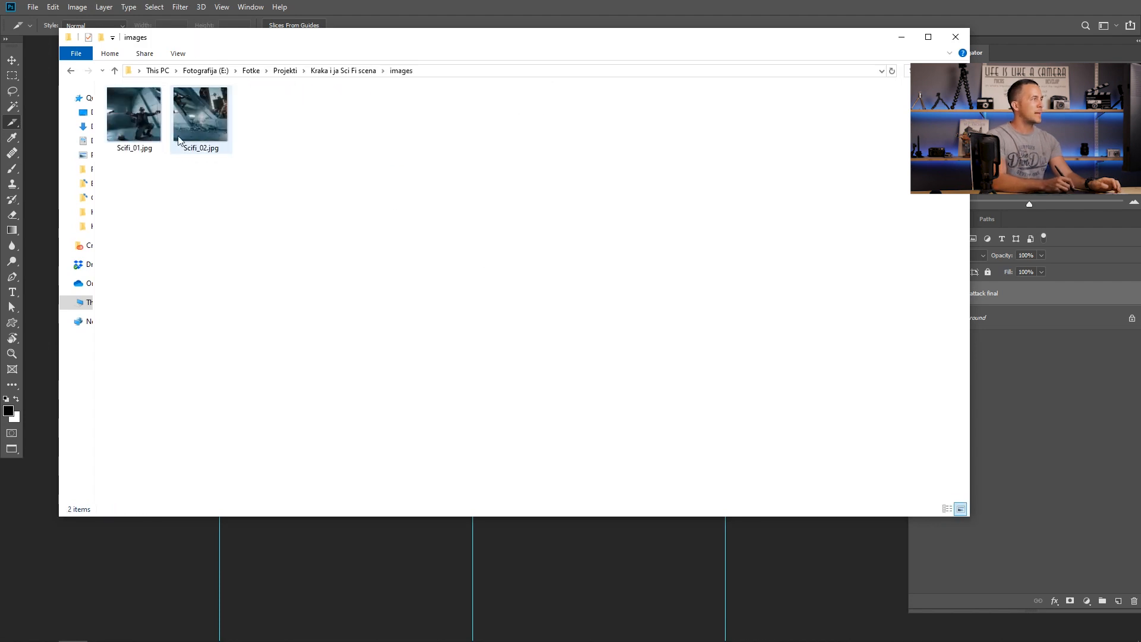
click(156, 138)
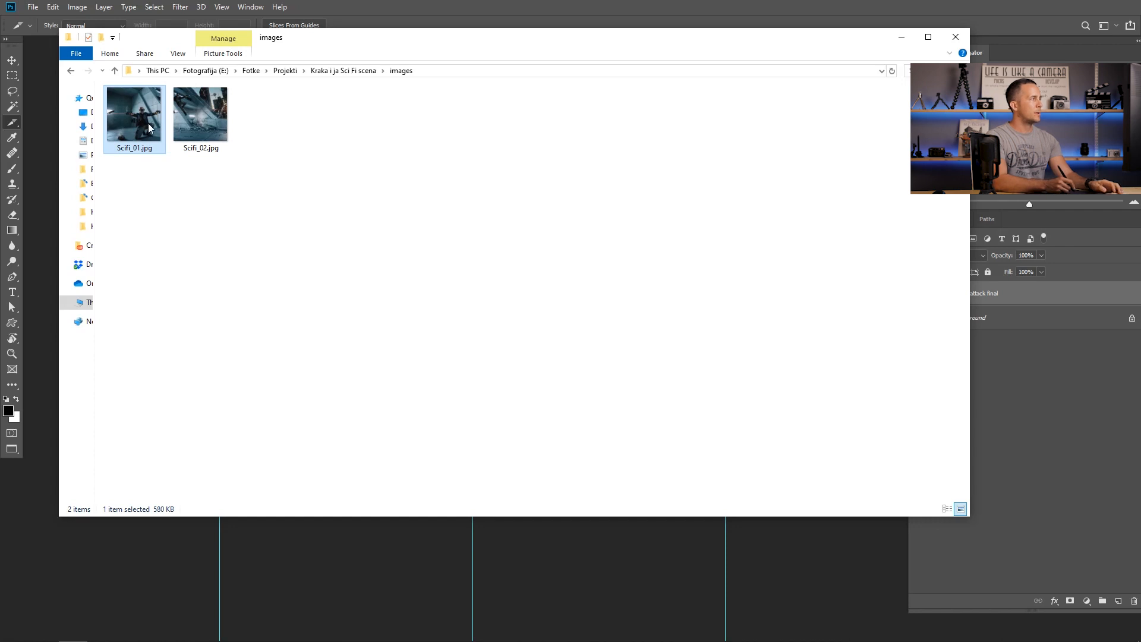
double_click(149, 123)
- Flip back and forth between Scifi_01.jpg and Scifi_02.jpg to check how the two halves join
key(Right)
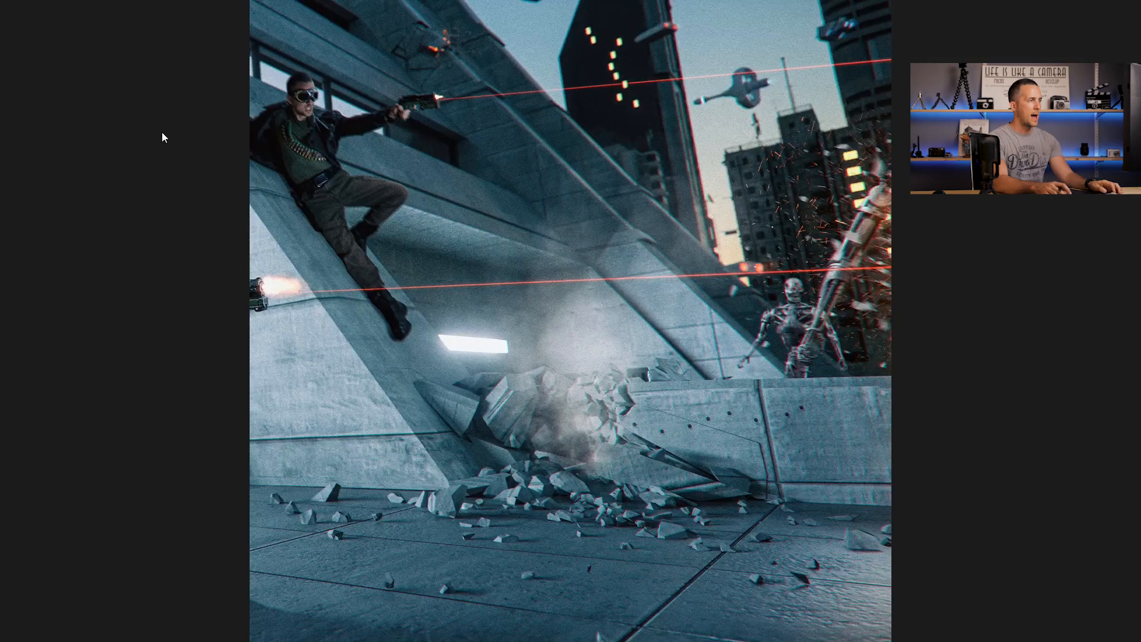
key(Left)
key(Right)
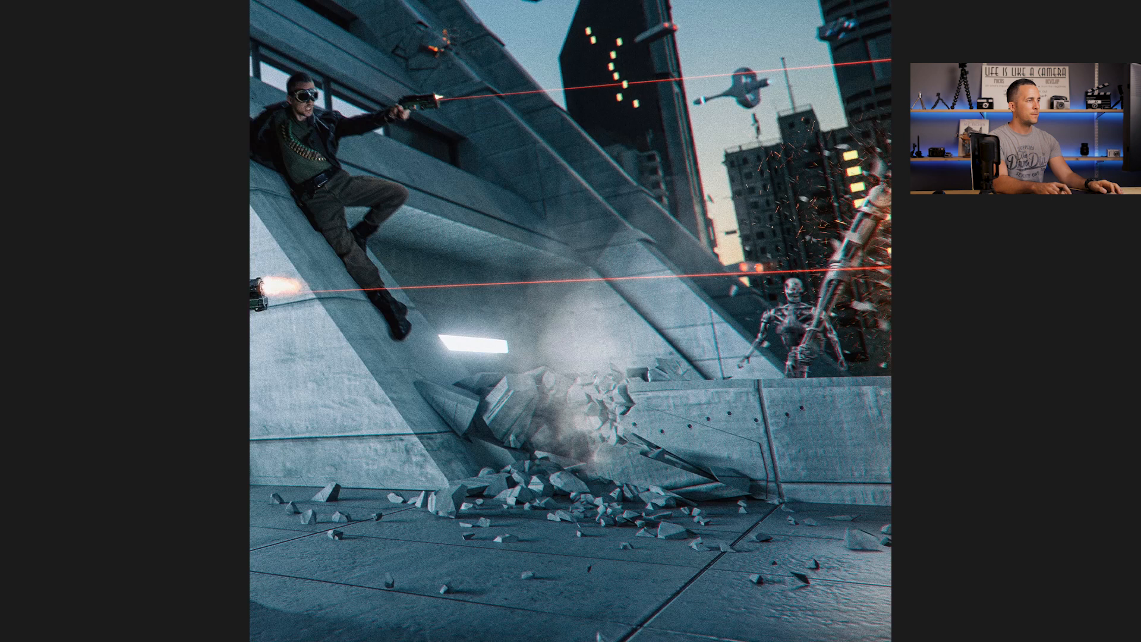
key(Left)
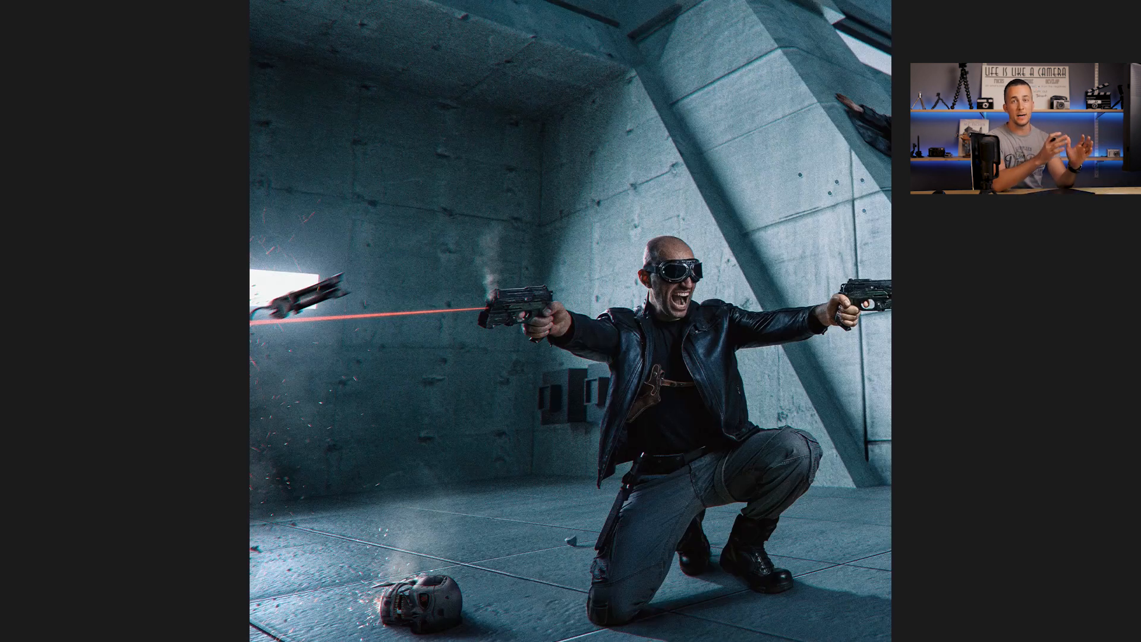
key(Right)
key(Left)
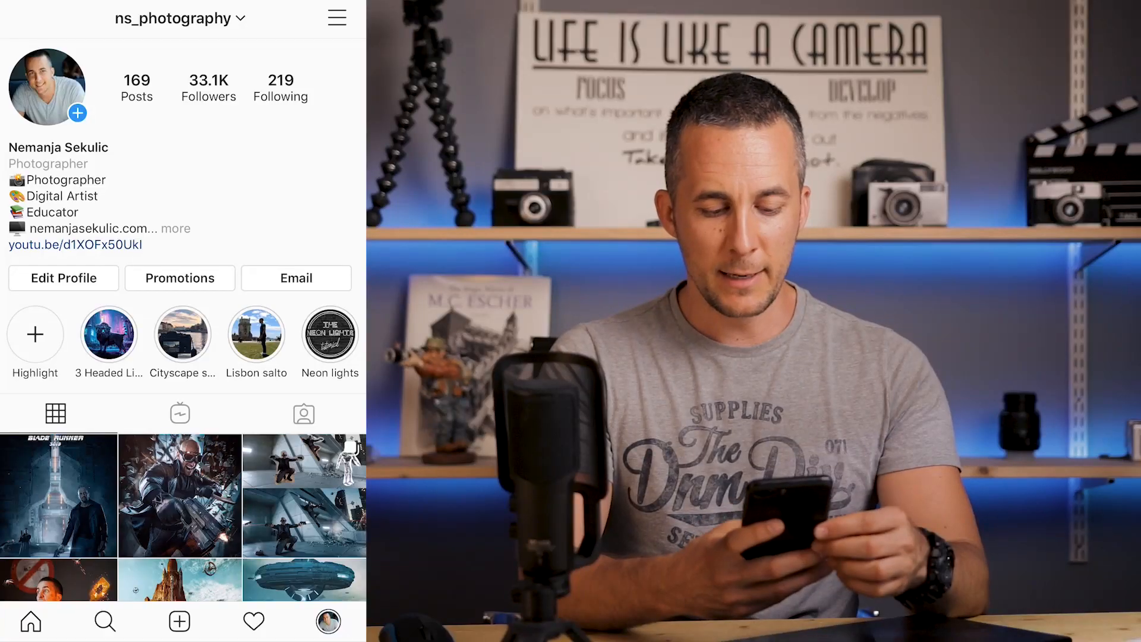
- Switch to Instagram, start a new post from the camera roll and enable selection of multiple photos
click(179, 622)
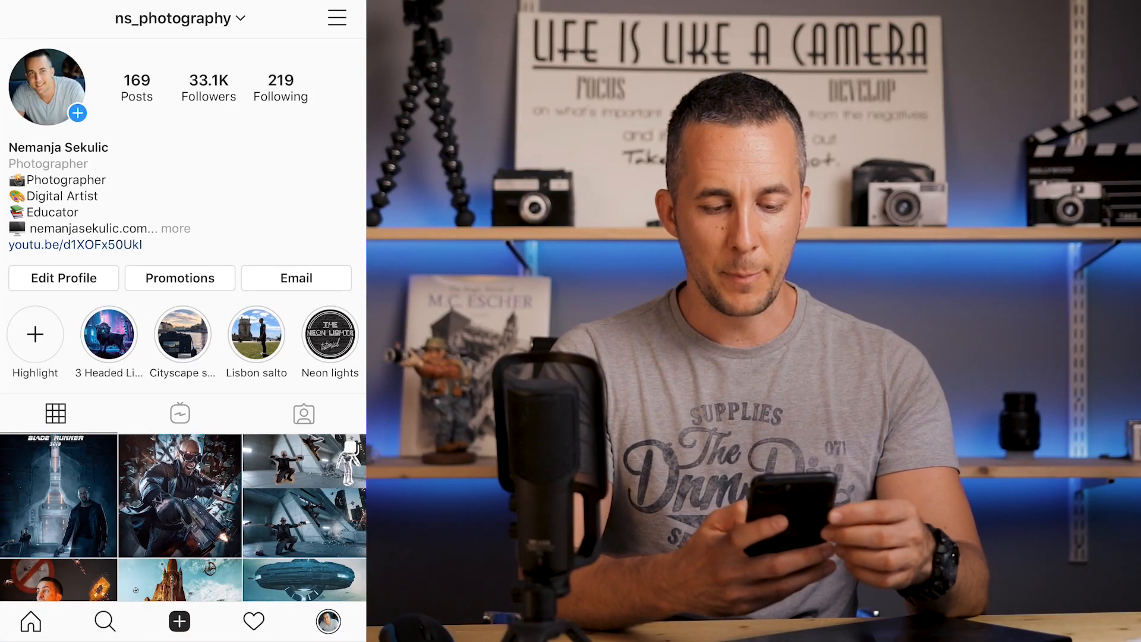
click(343, 368)
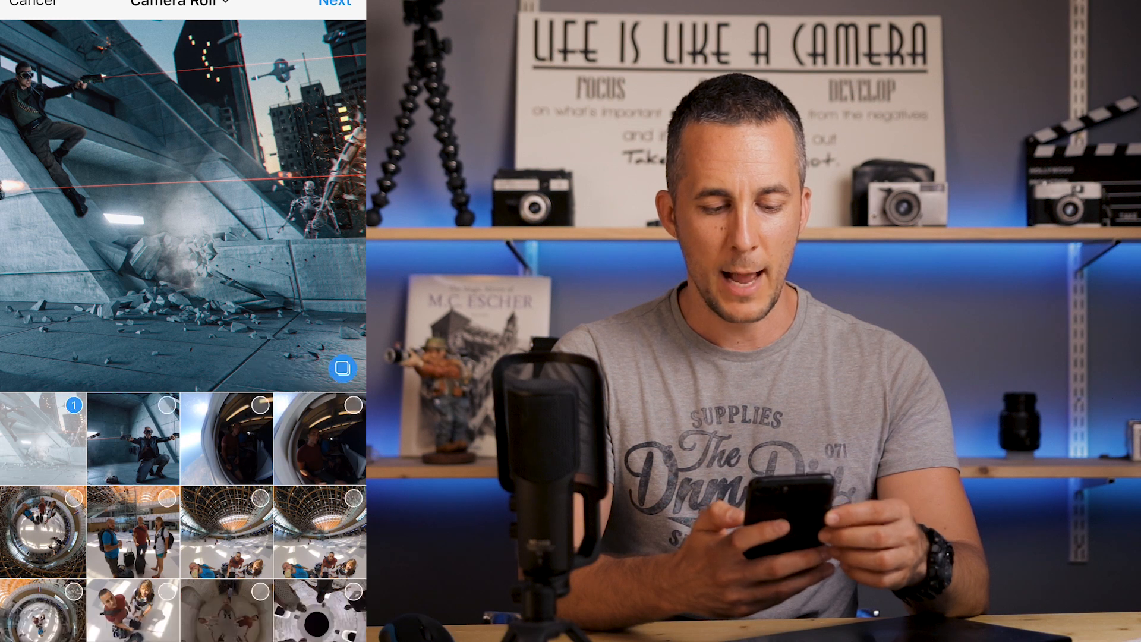